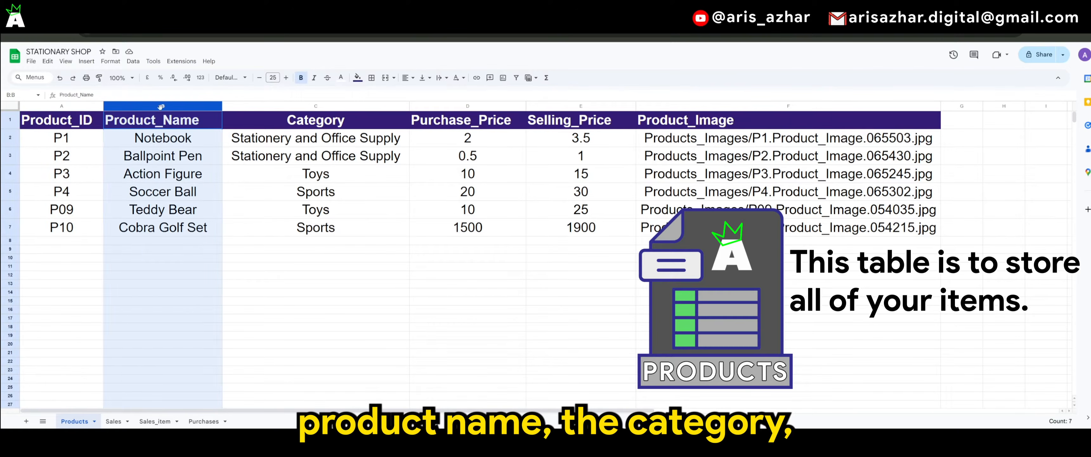
Step: Review the Category, Purchase_Price, Selling_Price and Product_Image columns of the Products sheet one after another
click(289, 106)
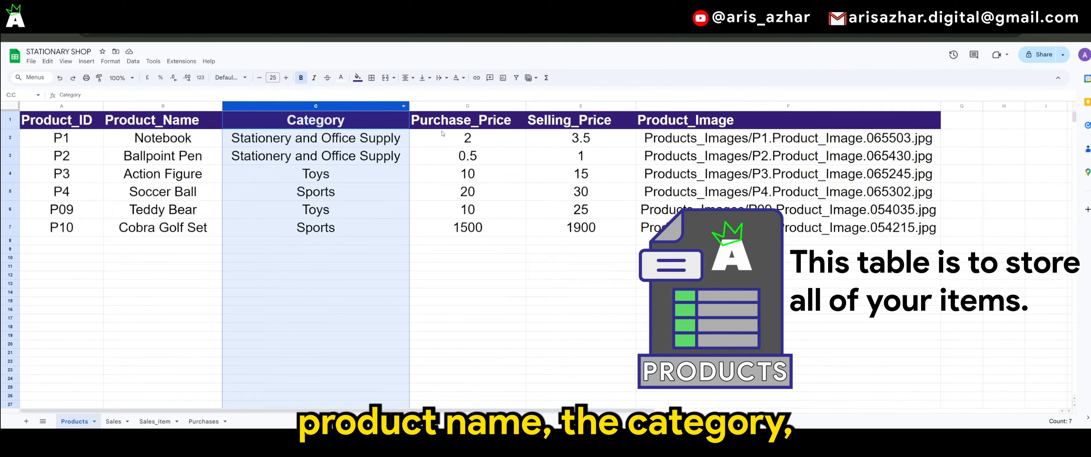
click(454, 109)
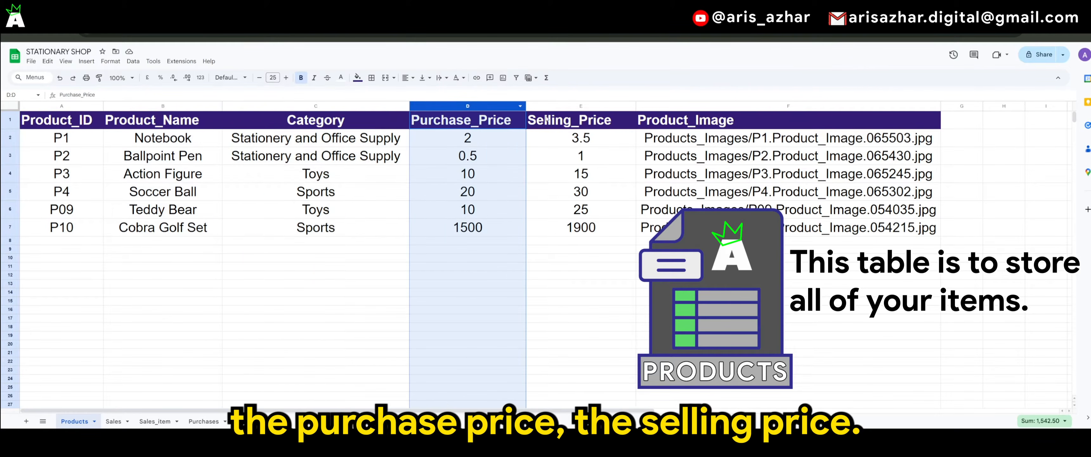
click(571, 107)
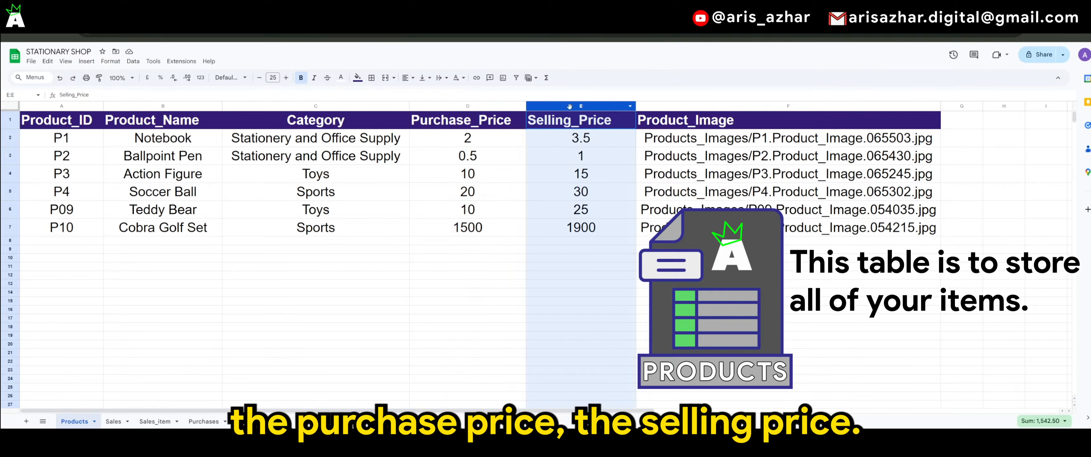
click(656, 106)
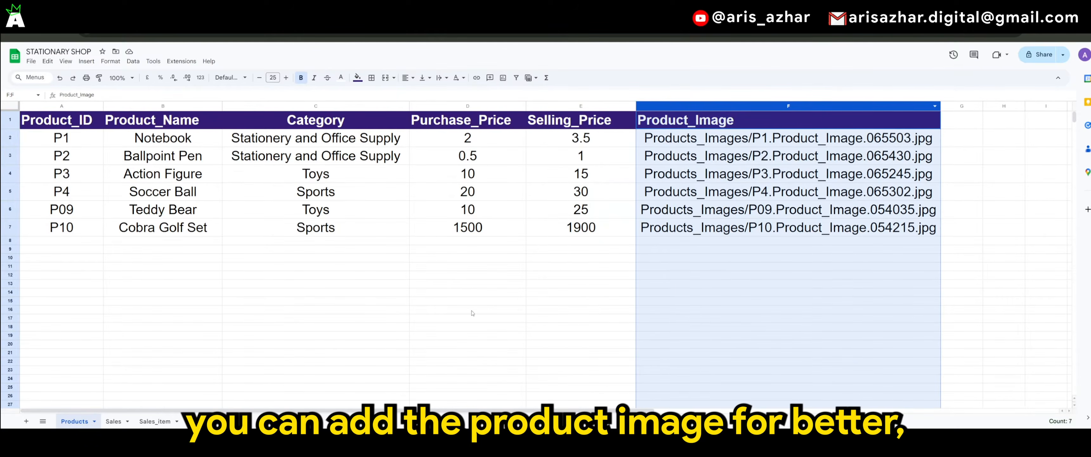
click(339, 320)
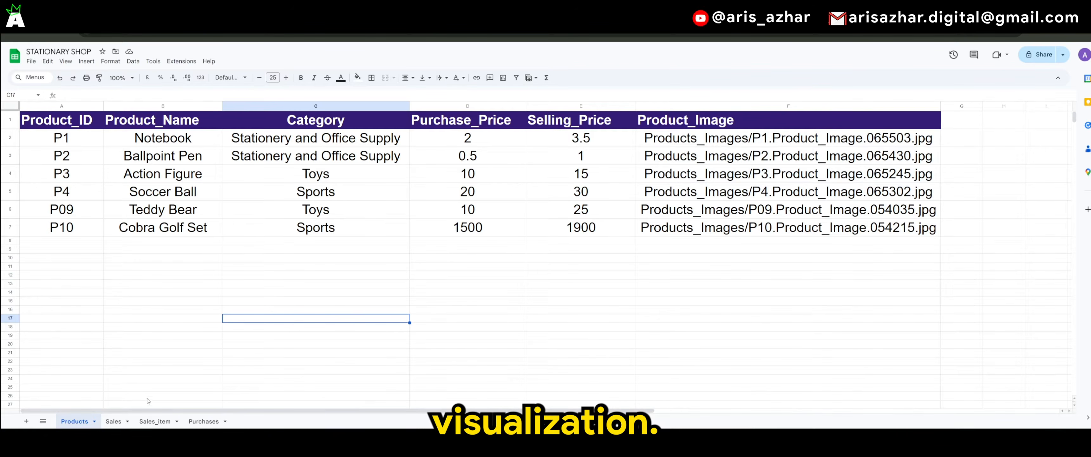
Step: Open the Sales sheet and go through its Sale_ID, Customer_Name and Date columns
click(113, 420)
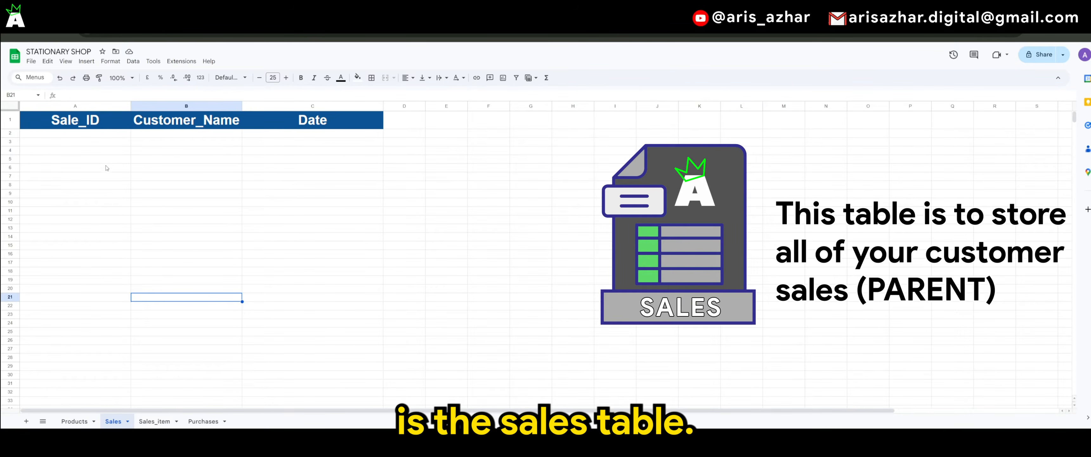
click(90, 106)
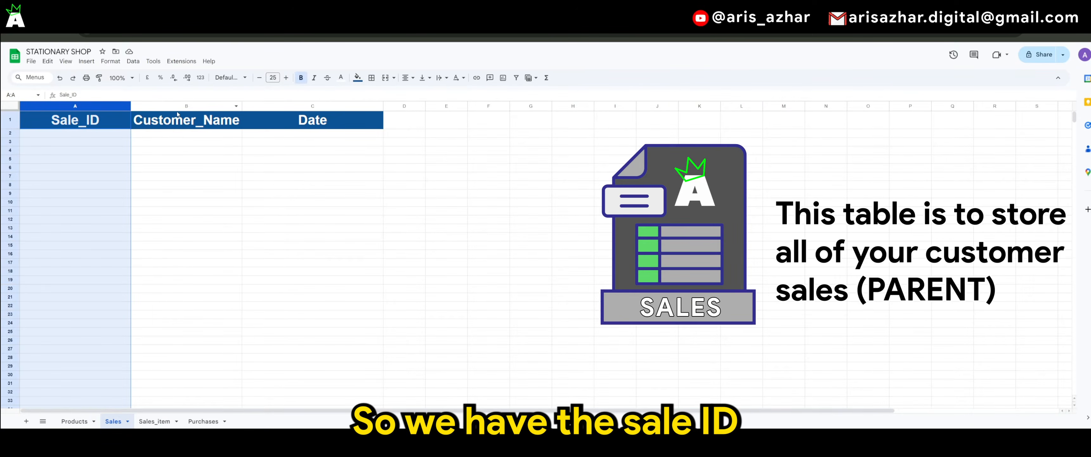
click(185, 106)
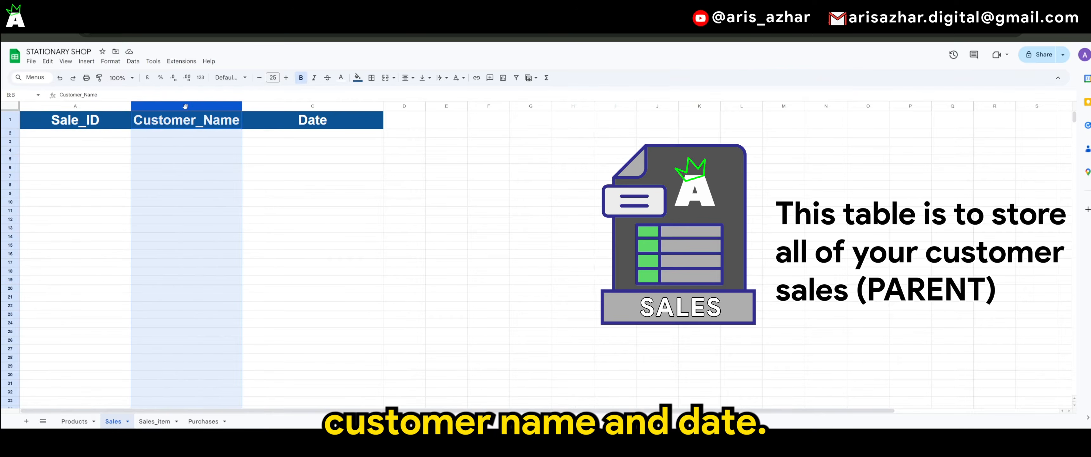
click(294, 106)
click(156, 187)
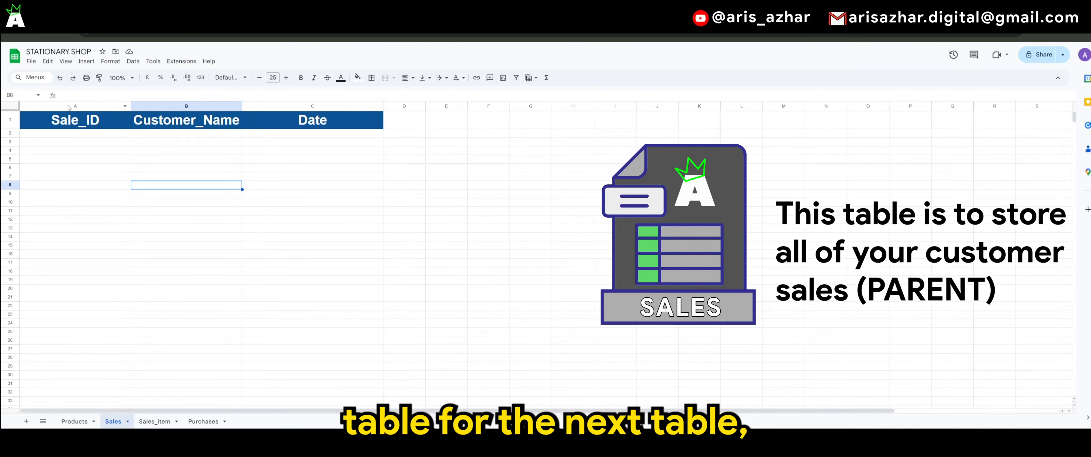
Step: Examine the Sales_item sheet's columns from Sale_Item_ID through Profit, and compare the sheet with its parent Sales sheet
click(154, 421)
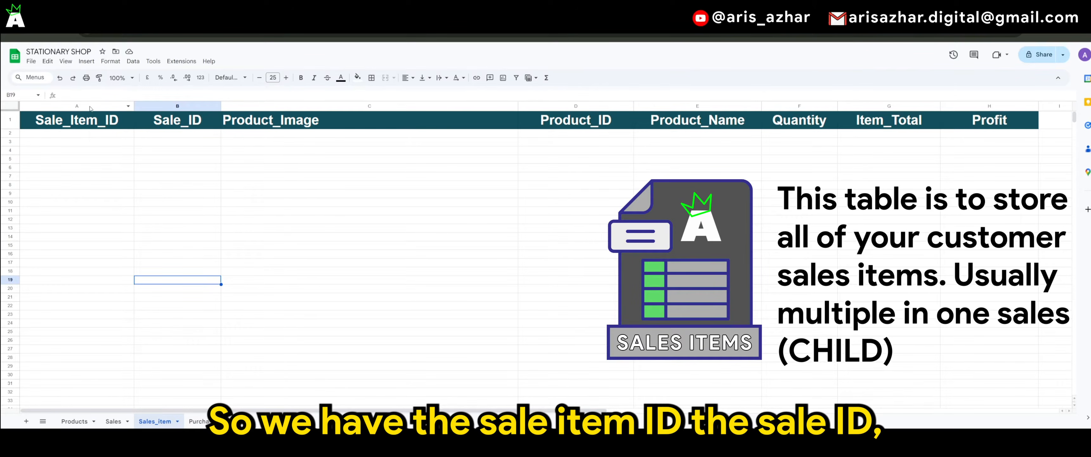
click(126, 106)
click(181, 106)
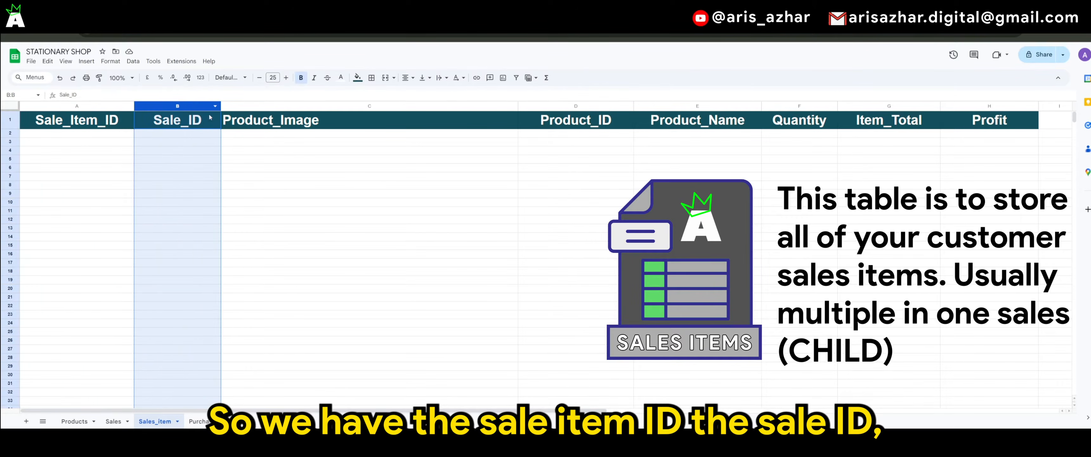
click(272, 105)
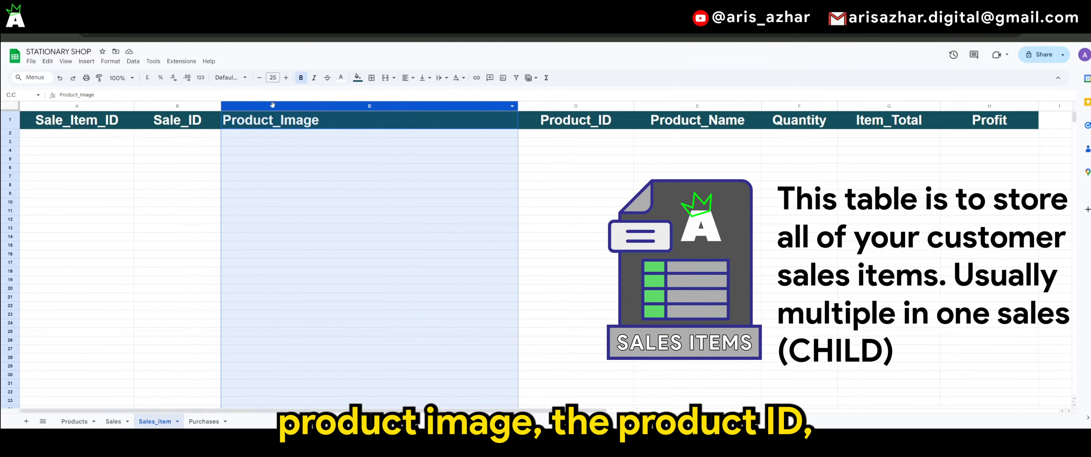
click(578, 106)
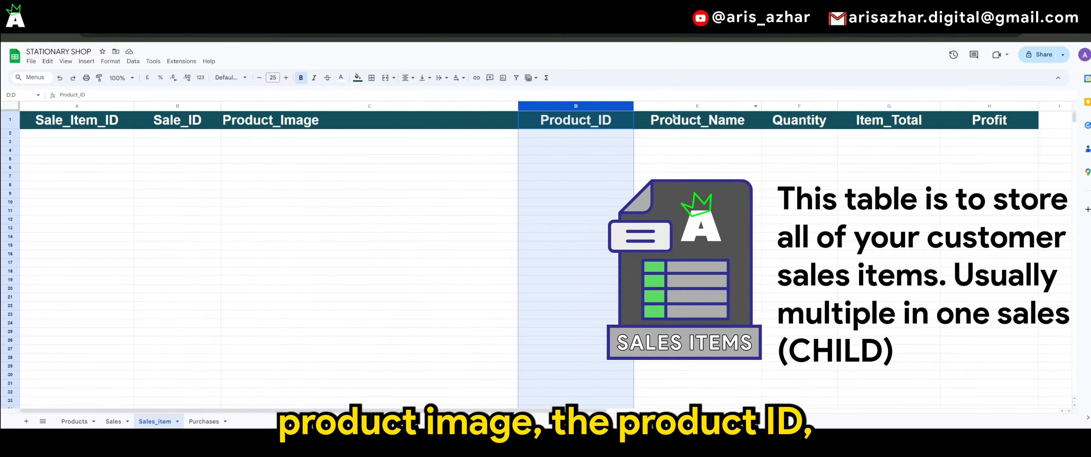
click(712, 106)
click(798, 107)
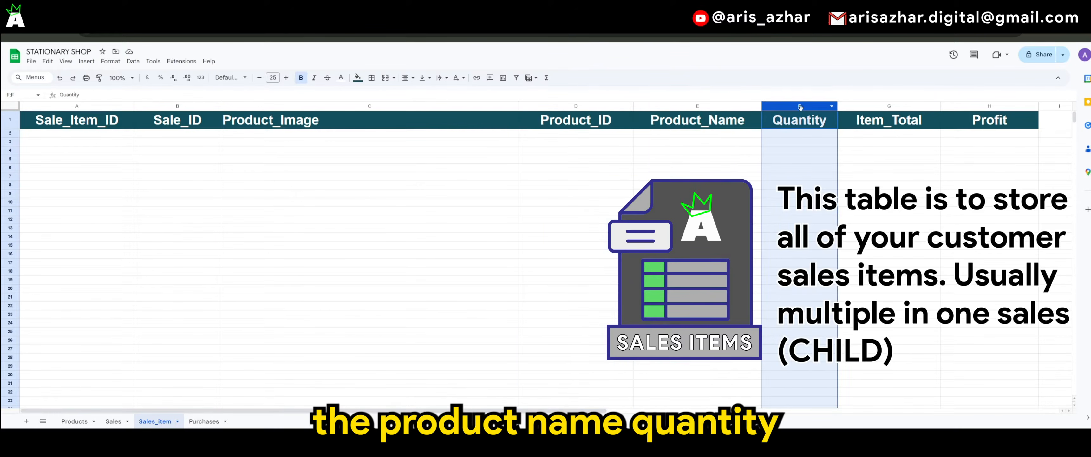
click(878, 107)
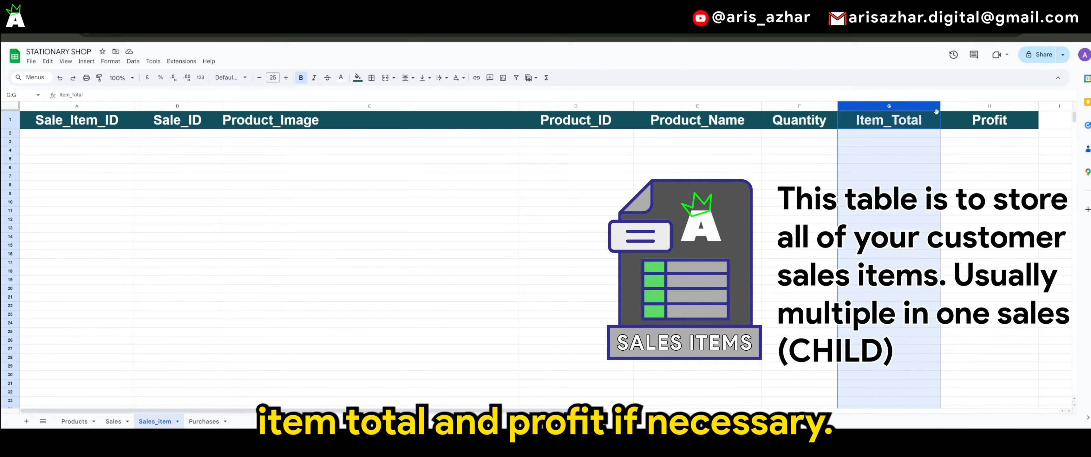
click(976, 108)
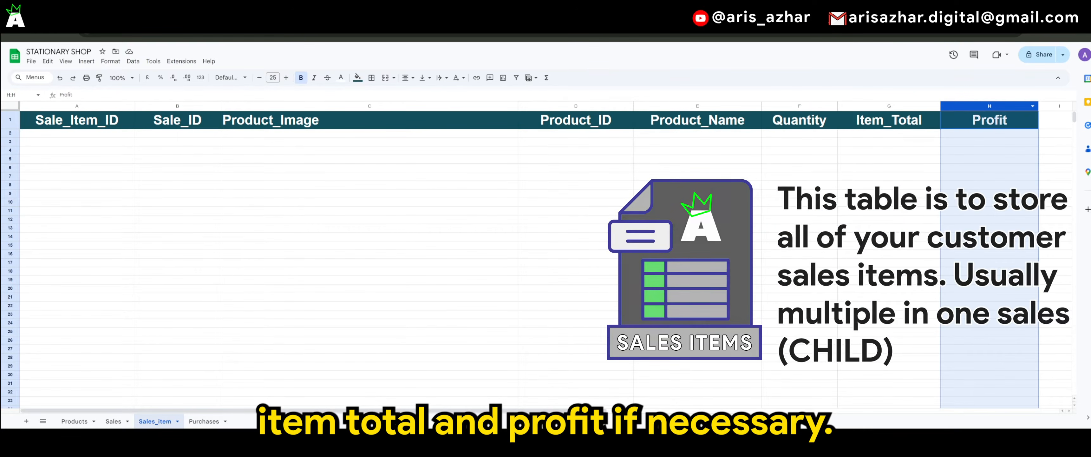
click(757, 220)
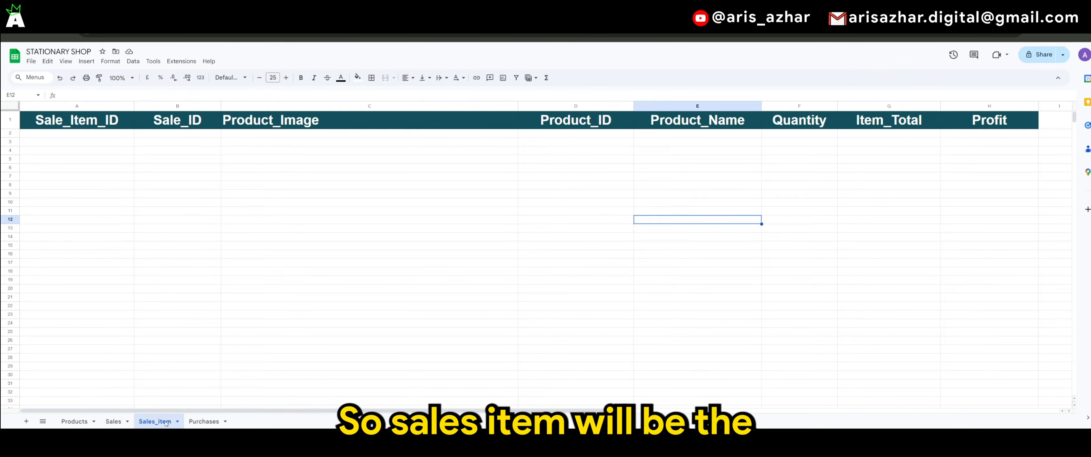
click(111, 421)
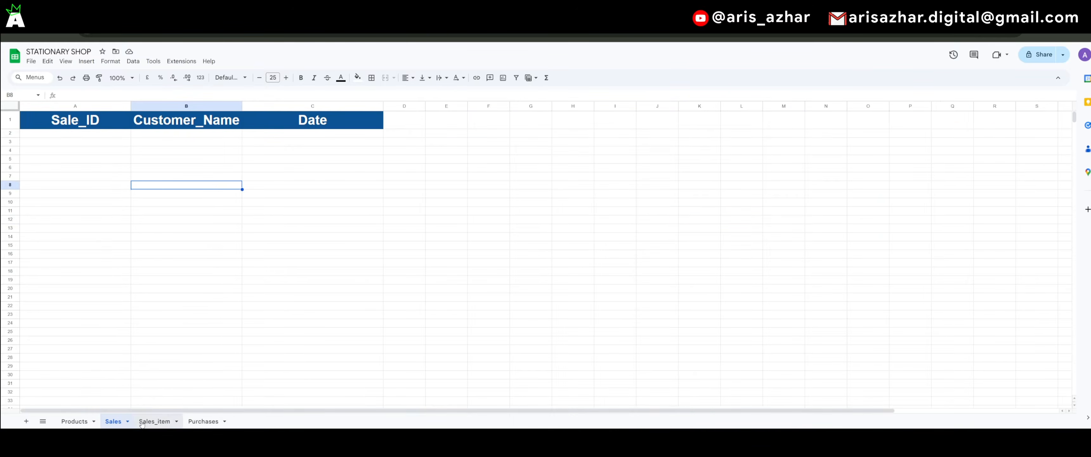
click(155, 424)
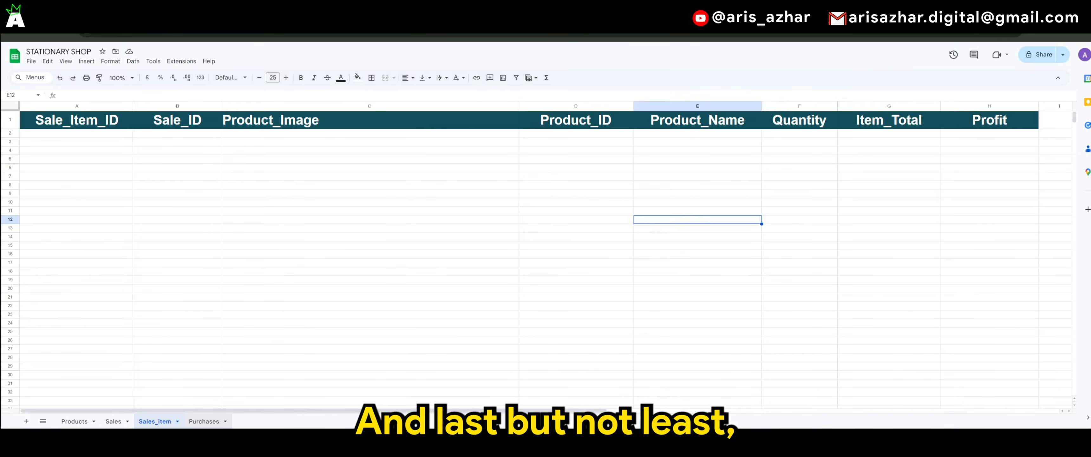
Step: Open the Purchases sheet and go through its columns from Purchase_ID to Total_Purchase_Price
click(204, 420)
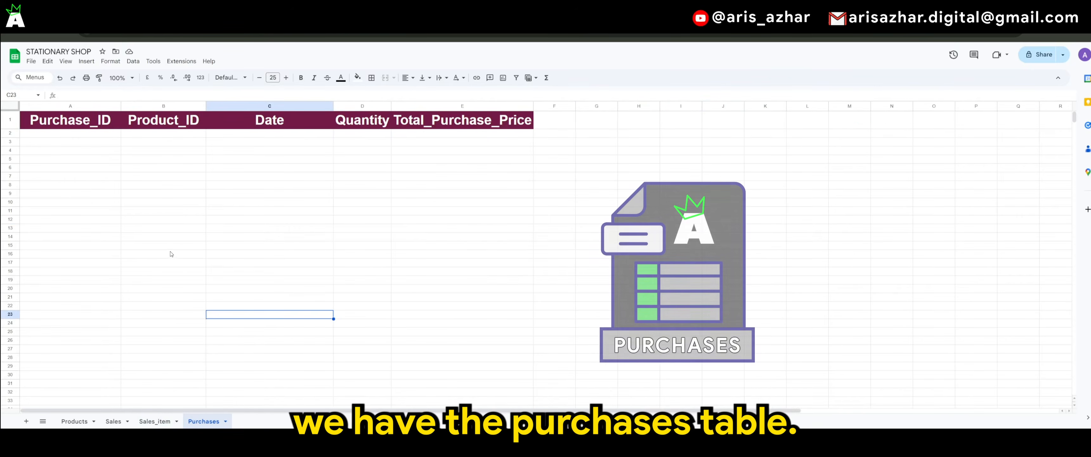
click(87, 105)
click(164, 106)
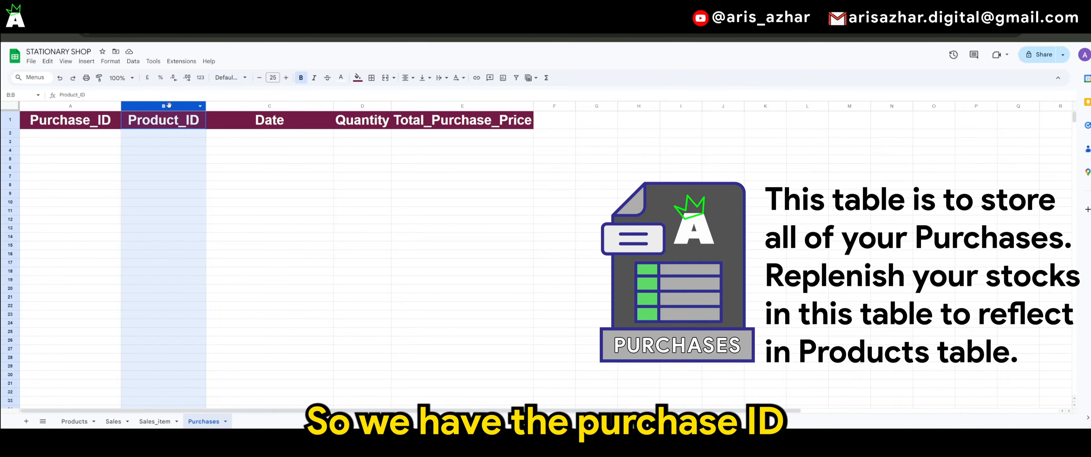
click(265, 105)
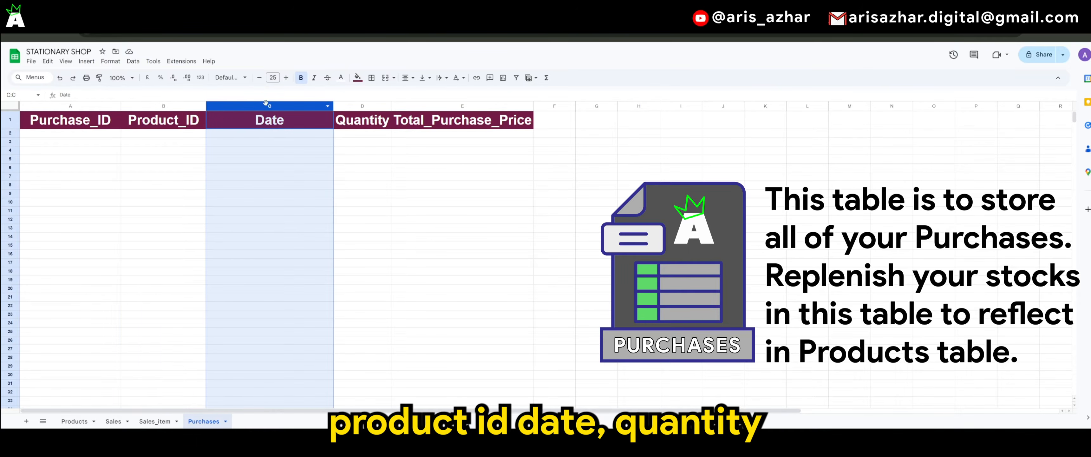
click(362, 107)
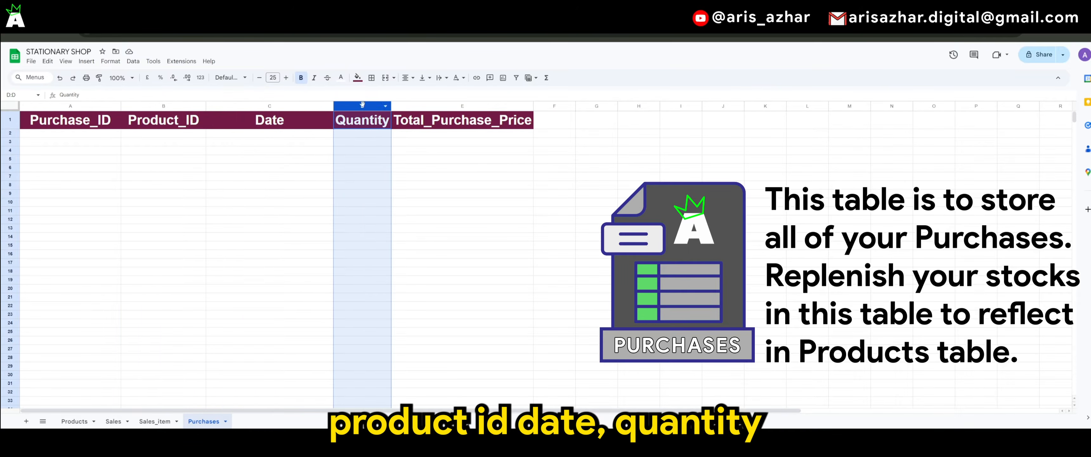
click(437, 105)
click(256, 246)
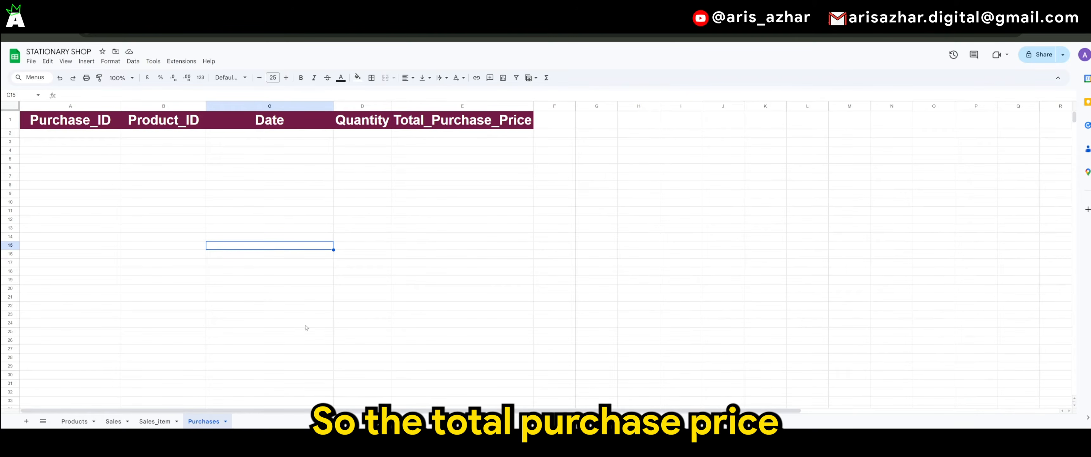
Step: Trace Total_Purchase_Price in Purchases to its sources: Purchase_Price in the Products sheet and Quantity in the Purchases sheet
click(445, 107)
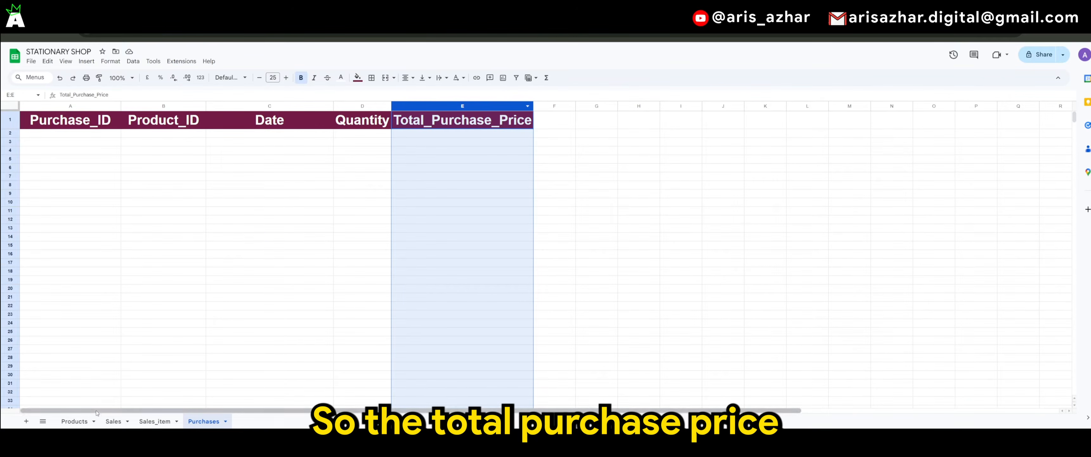
click(72, 422)
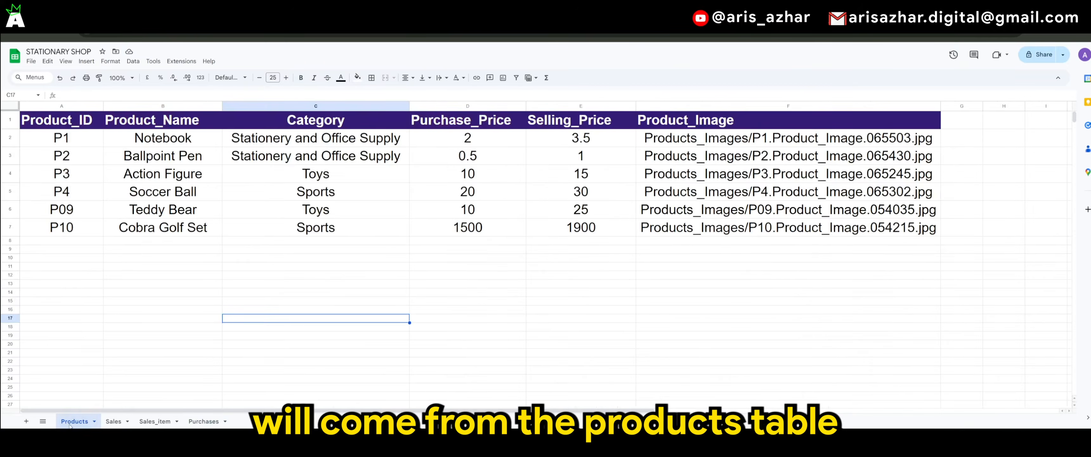
click(467, 106)
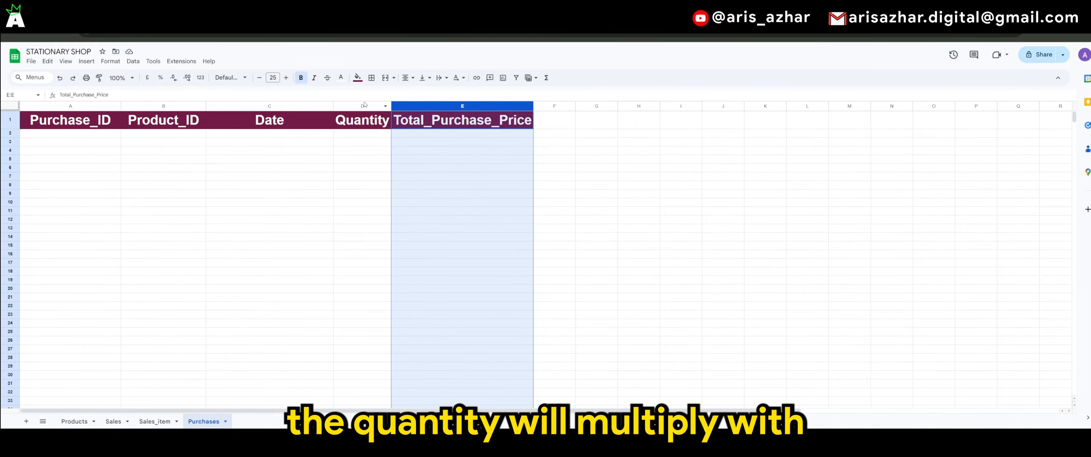
click(364, 105)
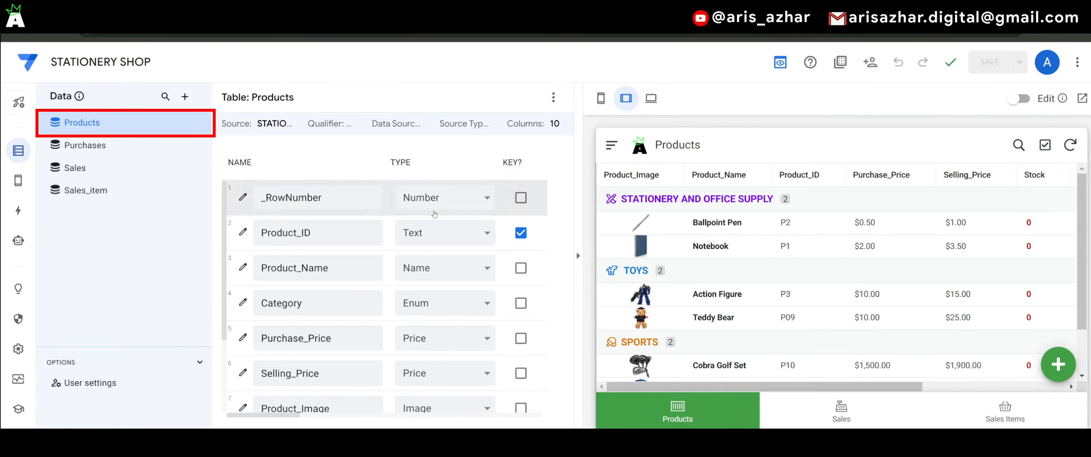
Step: In AppSheet, set the app preview to phone size and check the Category column's type and allowed values in the Products table
click(601, 98)
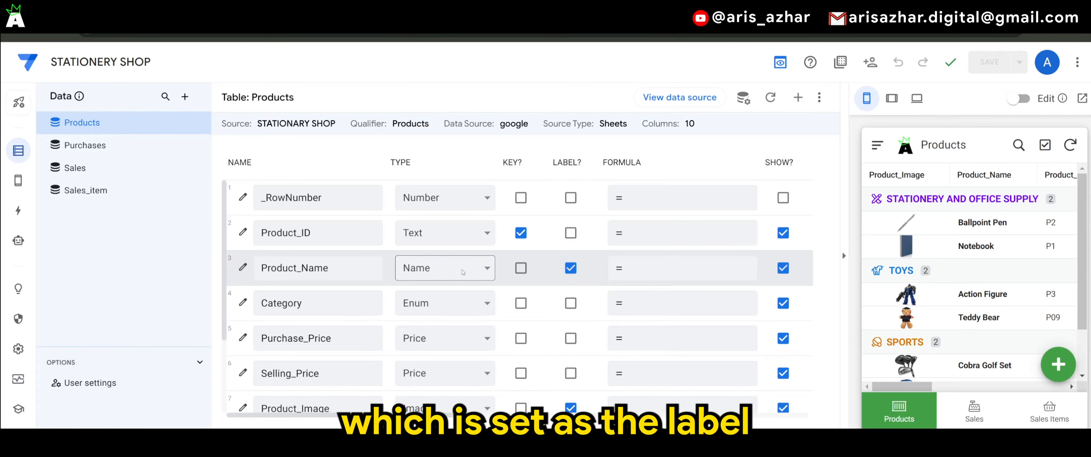
scroll(424, 277, down, 2)
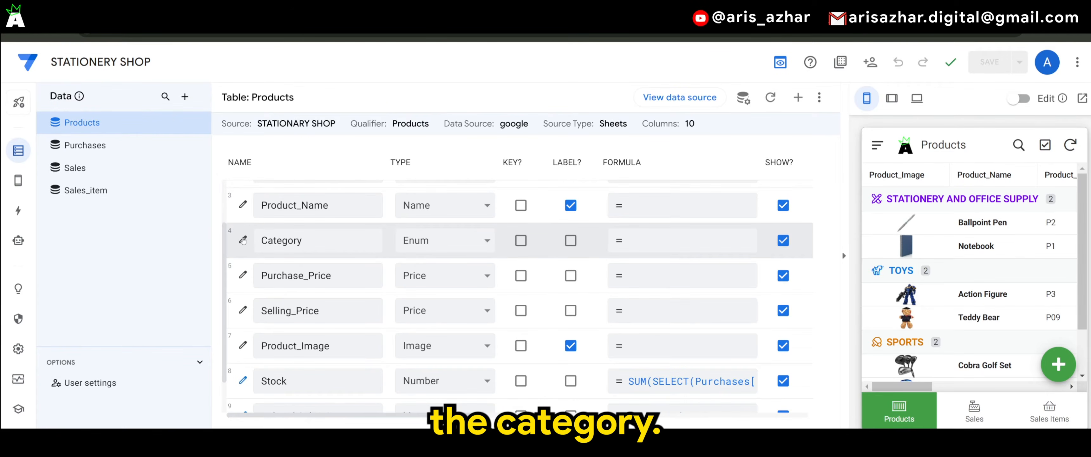
click(243, 239)
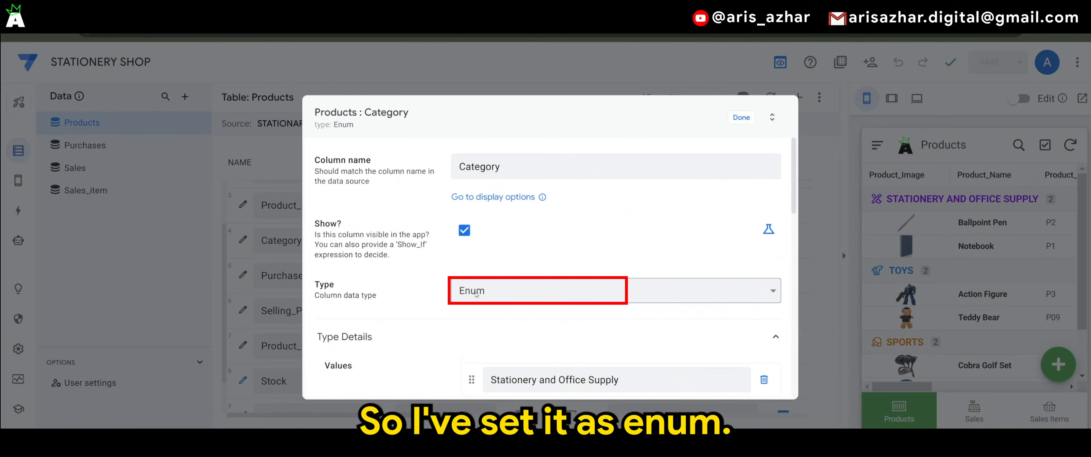
scroll(457, 288, down, 3)
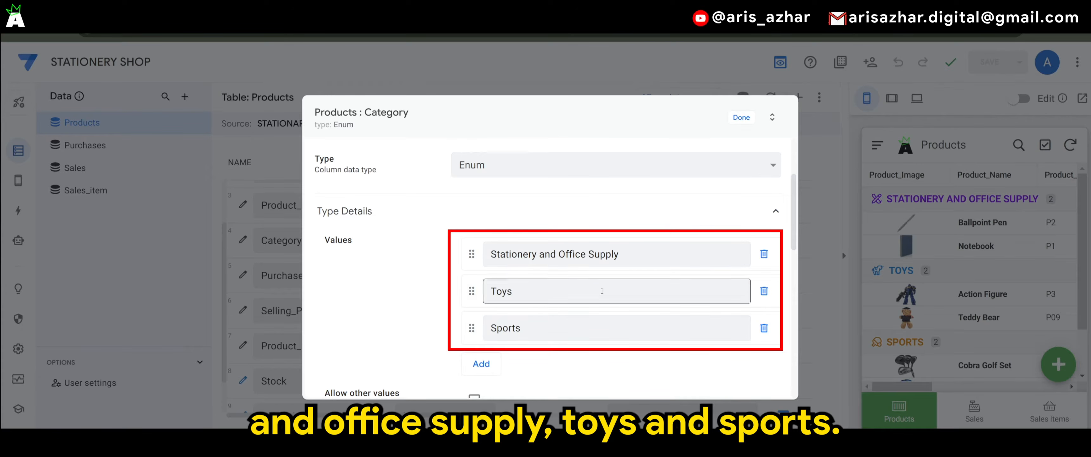
click(741, 118)
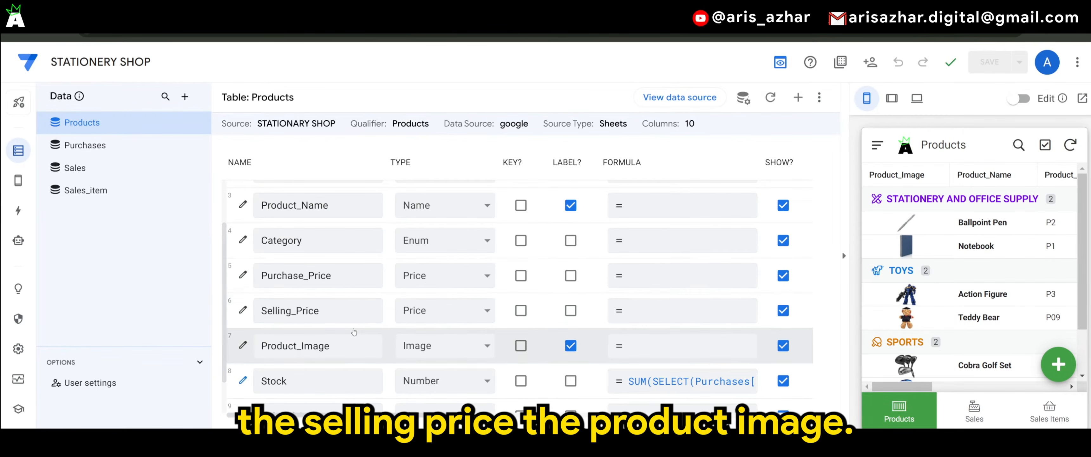
Step: Open the app formula of the Products table's Stock column and examine its expression
scroll(320, 335, down, 1)
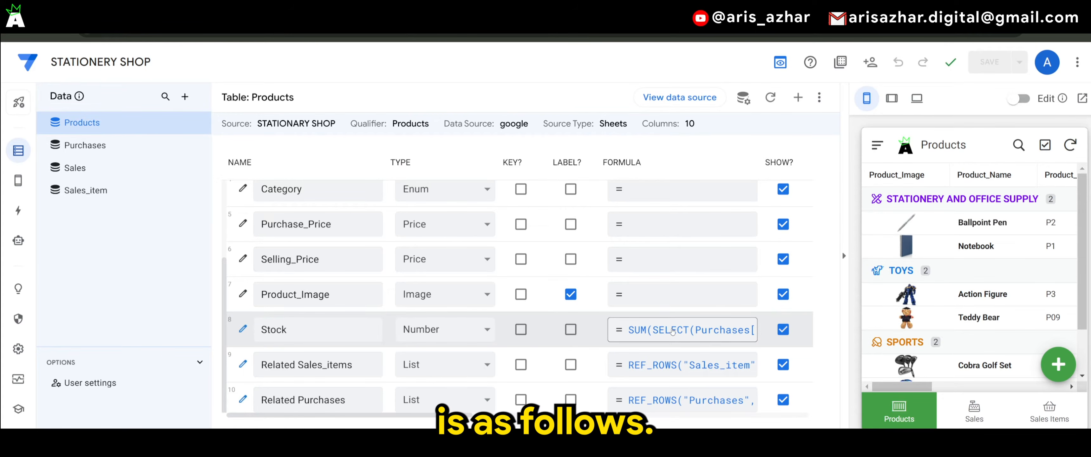
click(672, 331)
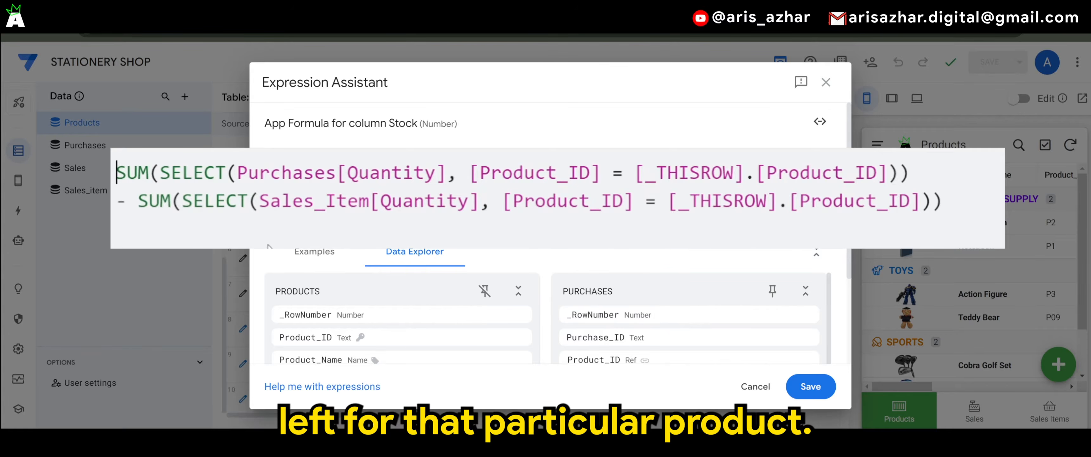
Step: Close the Stock formula and look over the remaining column settings of the Products table
click(807, 386)
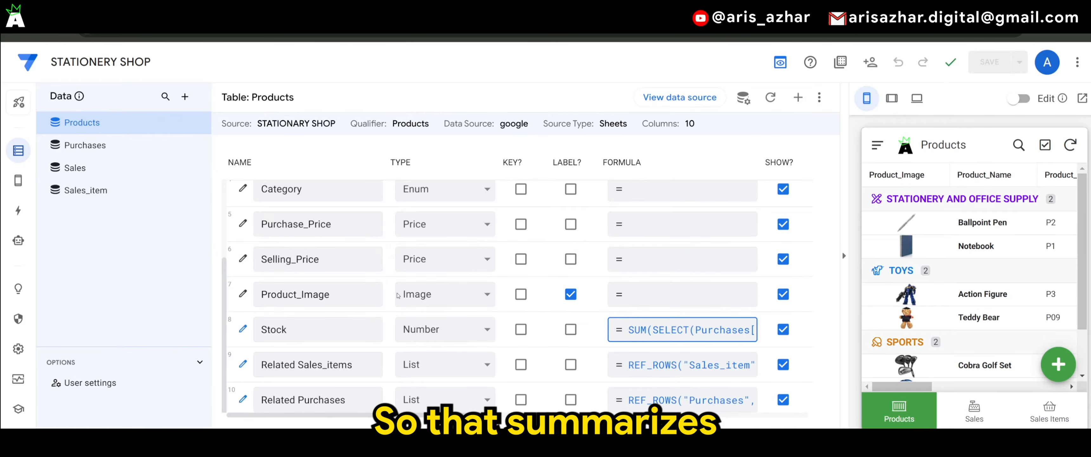
scroll(396, 285, up, 3)
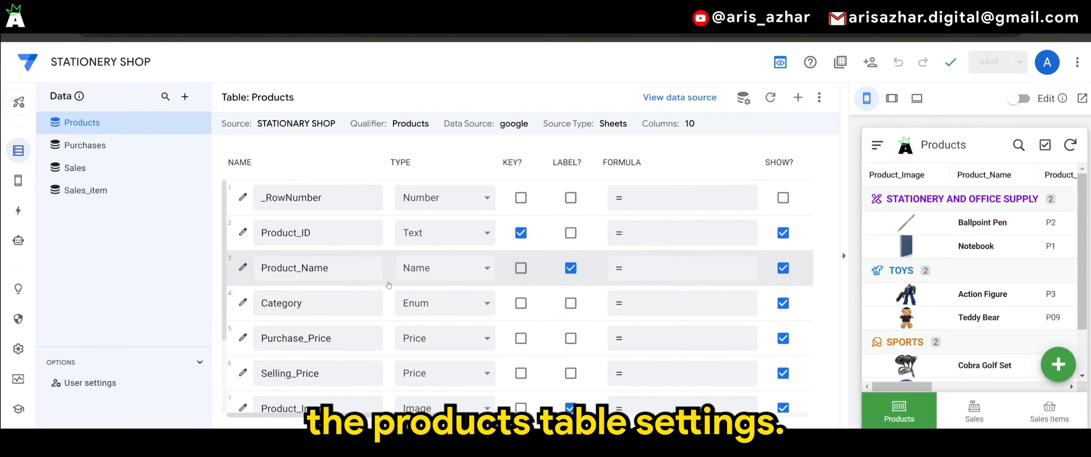
scroll(381, 288, down, 3)
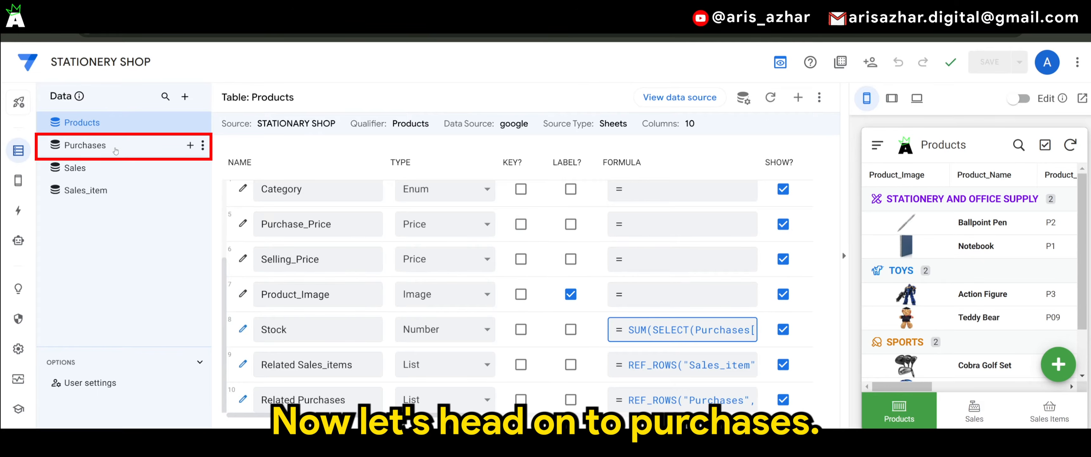
Step: In the Purchases table, make Purchase_ID the key column instead of Date
click(116, 151)
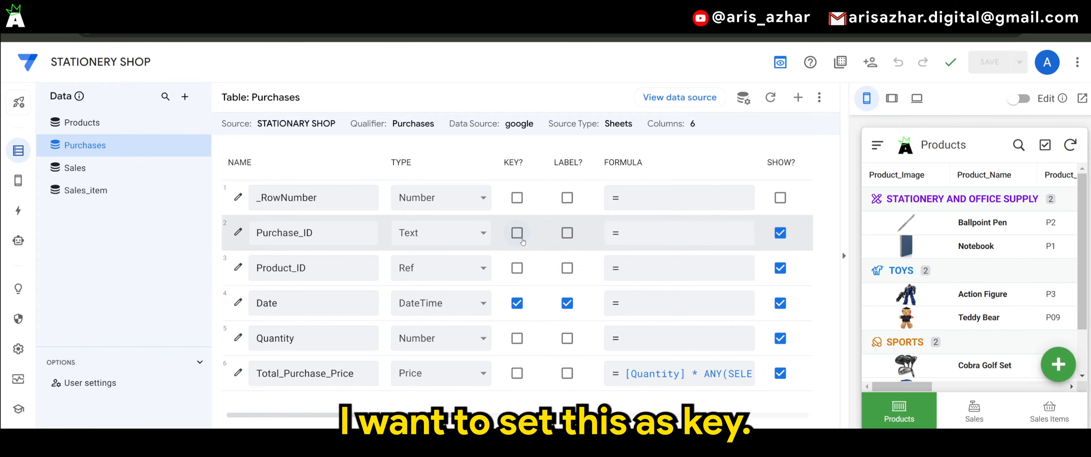
click(517, 233)
click(516, 303)
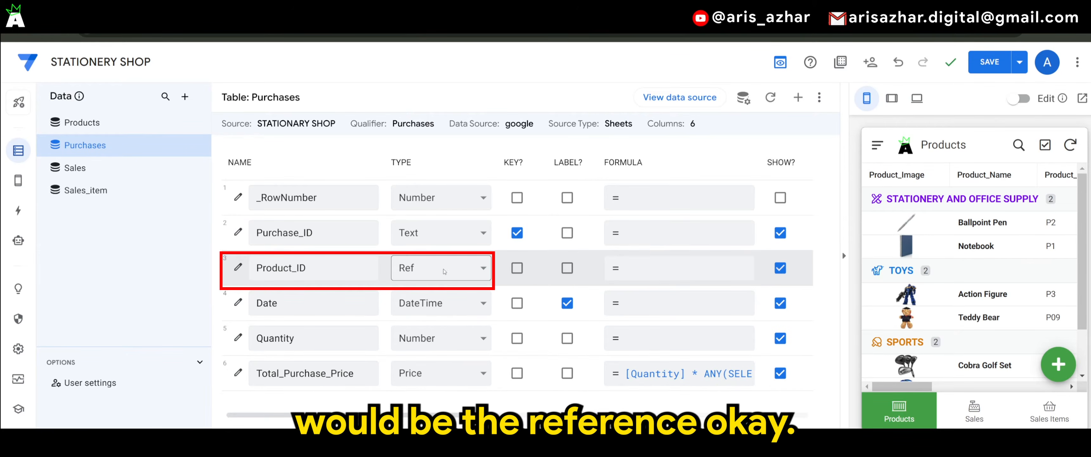
Step: Check the Ref type and source table of the Product_ID column in the Purchases table
click(238, 268)
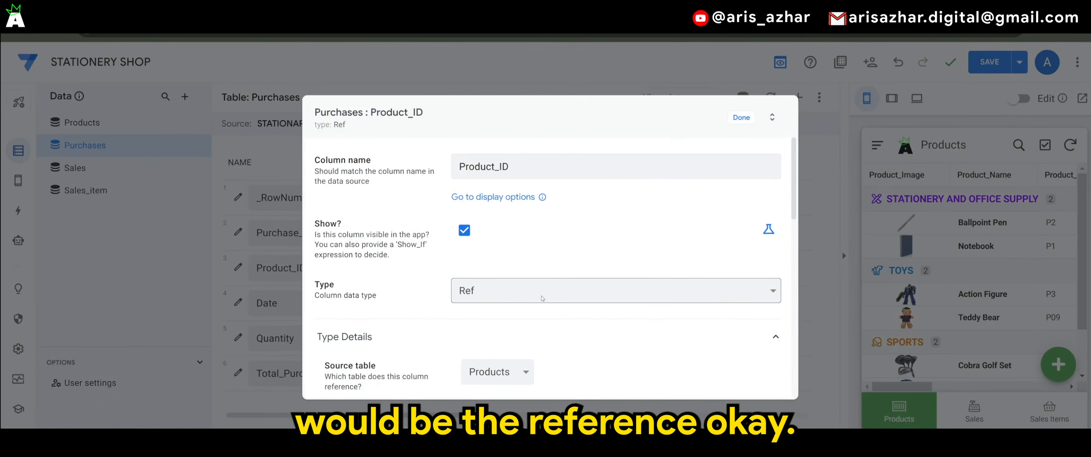
scroll(533, 304, down, 2)
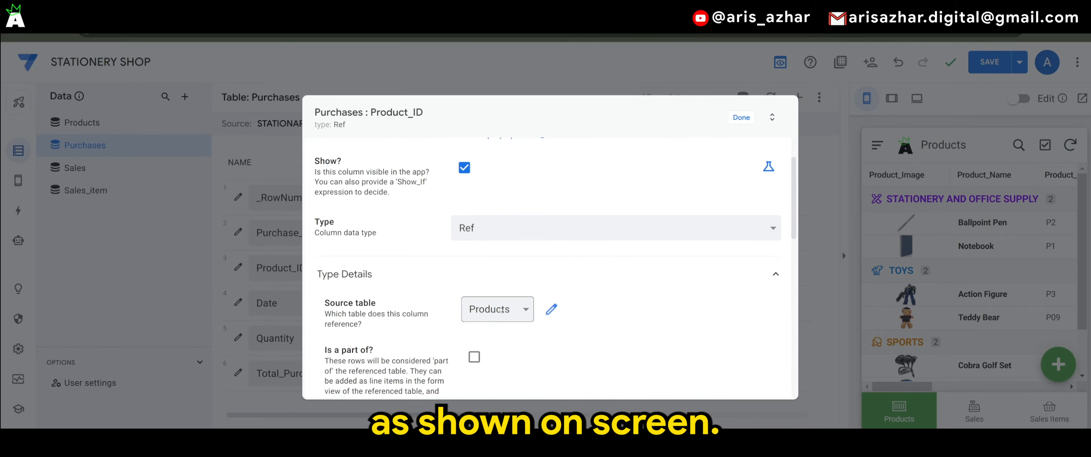
click(740, 120)
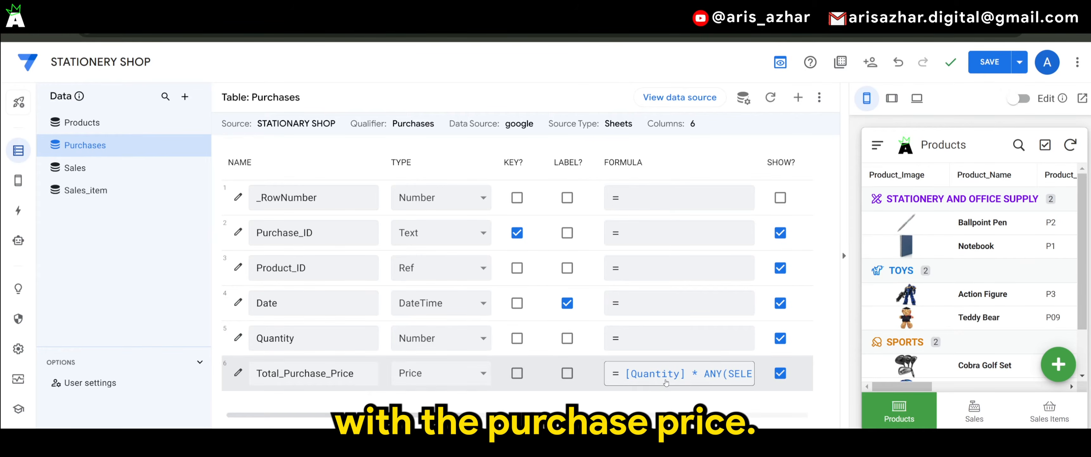
Step: Examine the app formula of the Total_Purchase_Price column, including its Product_ID matching condition, and close it without changes
click(666, 381)
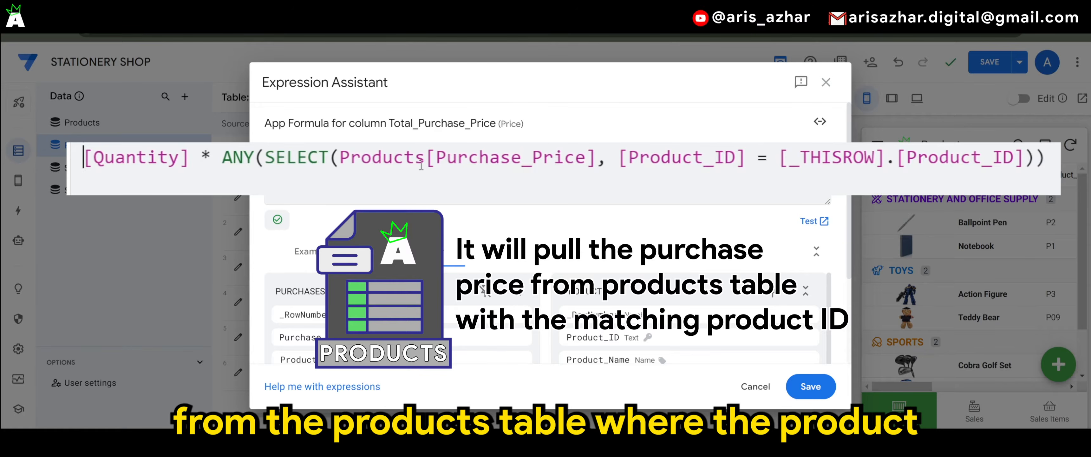
click(619, 160)
drag(621, 160, 745, 159)
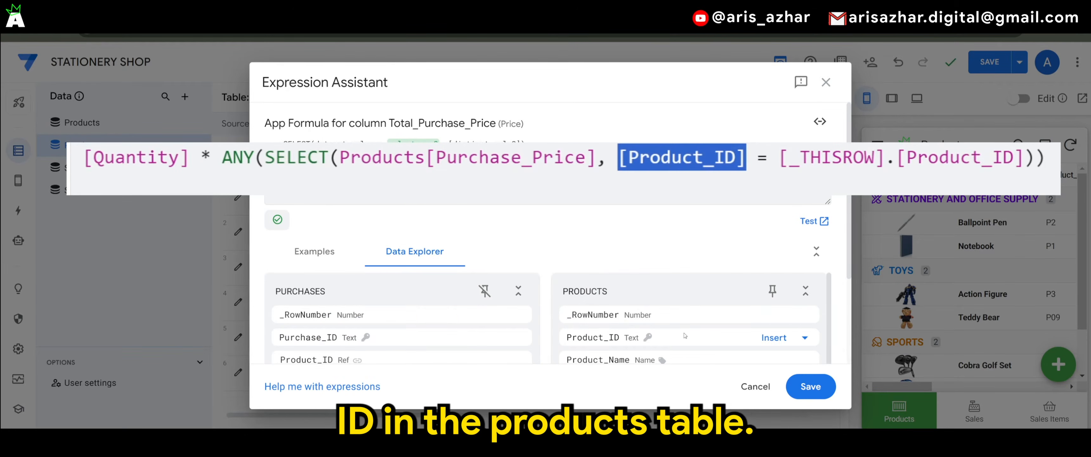
click(745, 386)
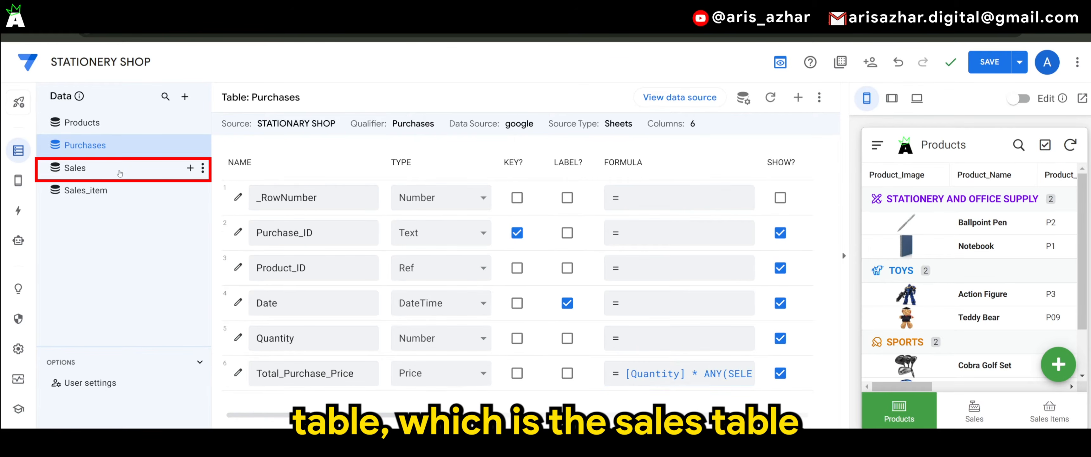
Step: Open the Sales table and examine the app formulas of its Total Amount and Total Profit columns
click(120, 172)
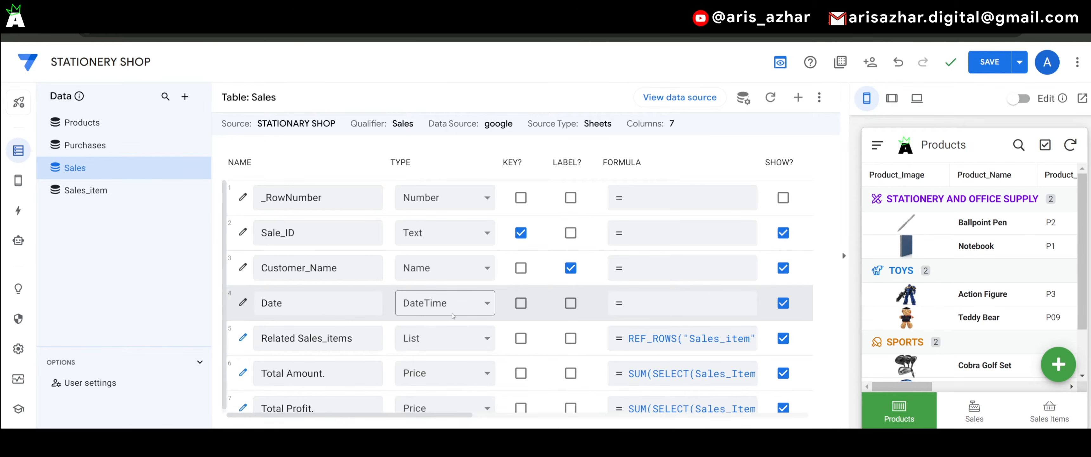
scroll(454, 311, down, 1)
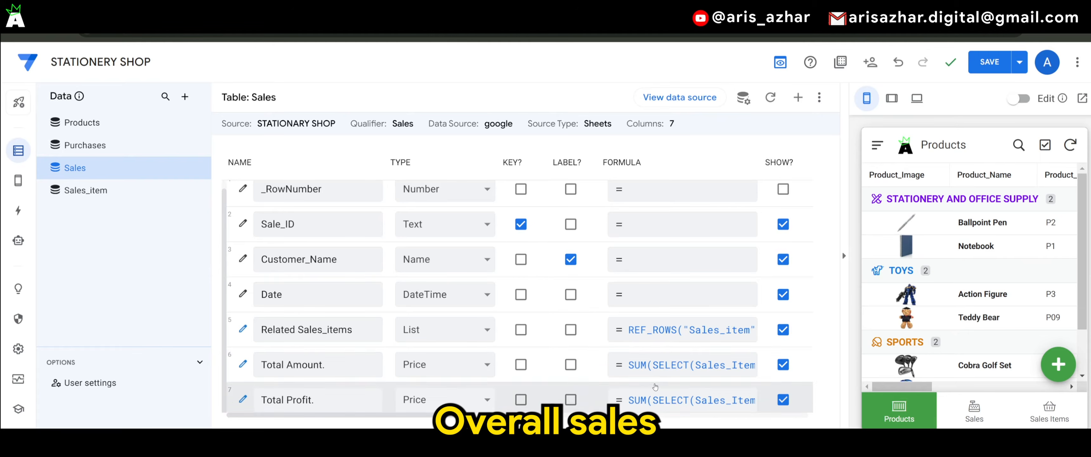
click(668, 375)
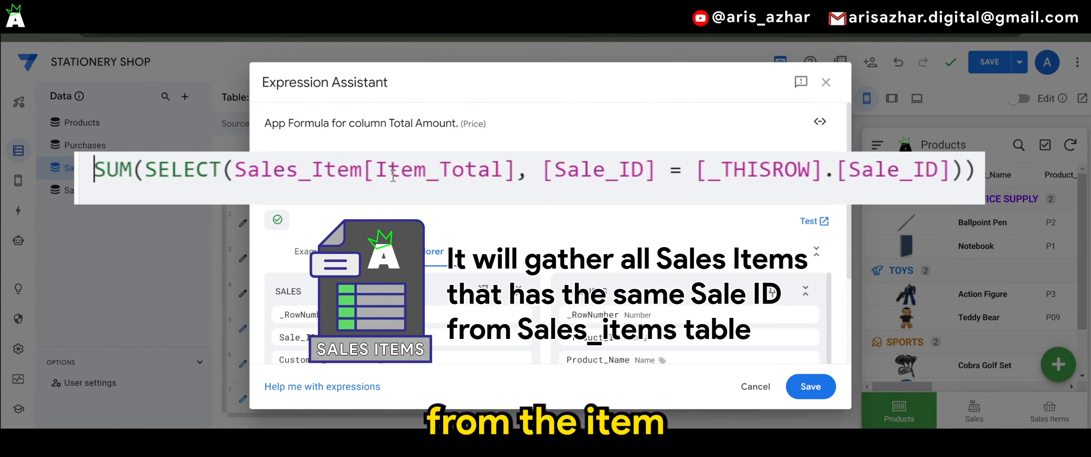
drag(496, 186, 500, 184)
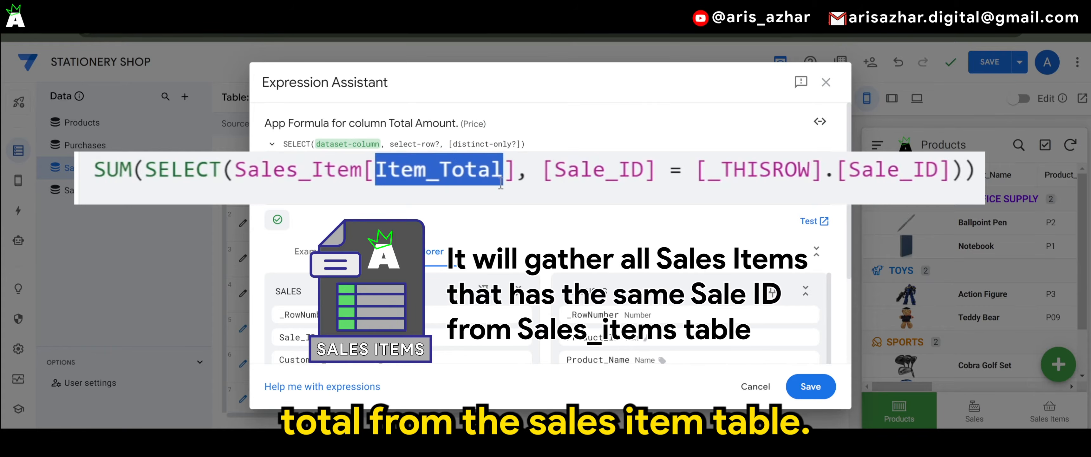
drag(362, 172, 245, 176)
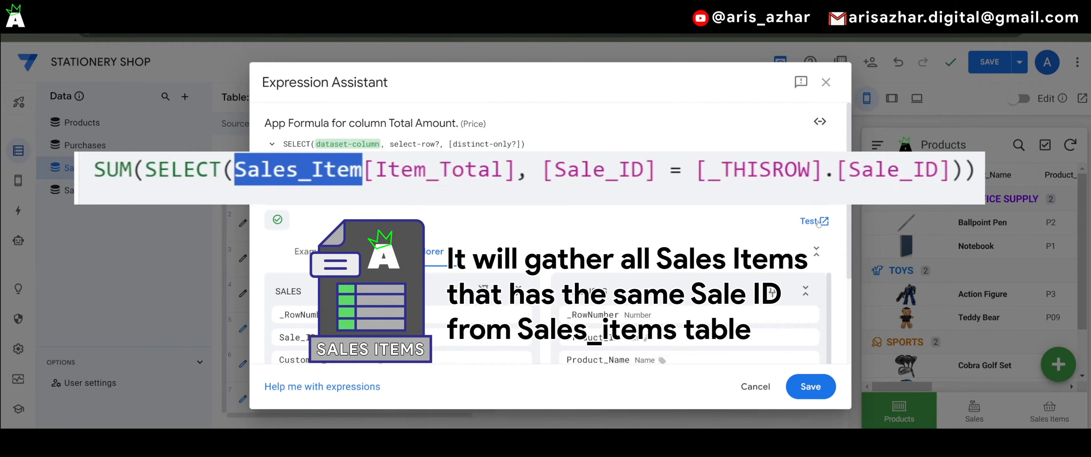
drag(541, 170, 954, 185)
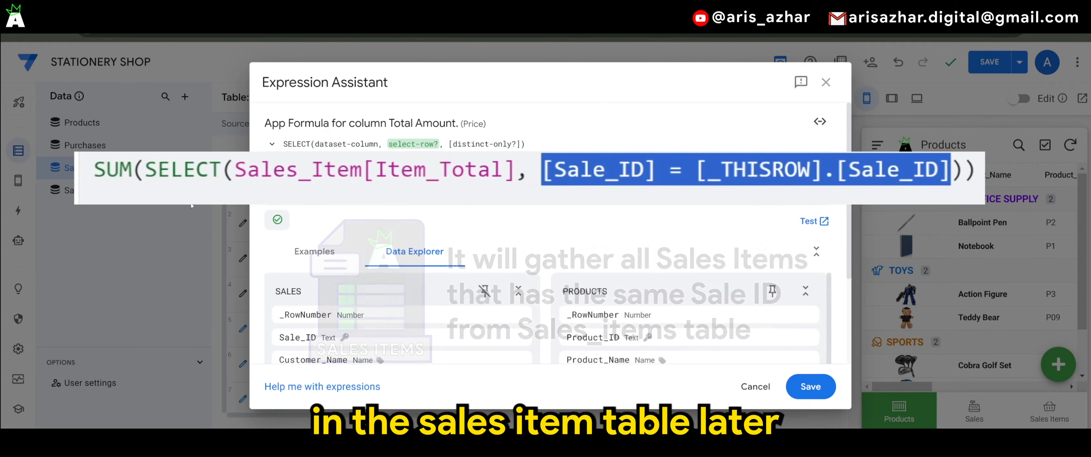
click(825, 82)
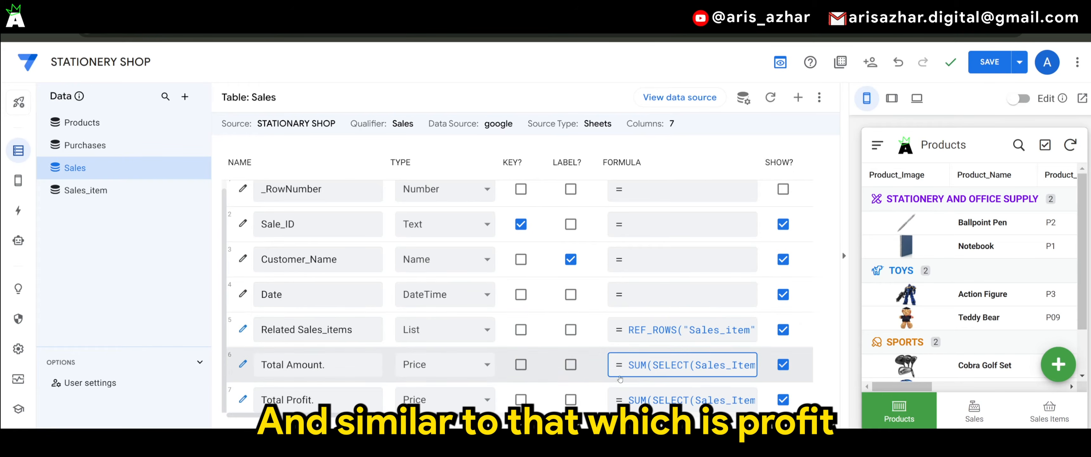
click(681, 399)
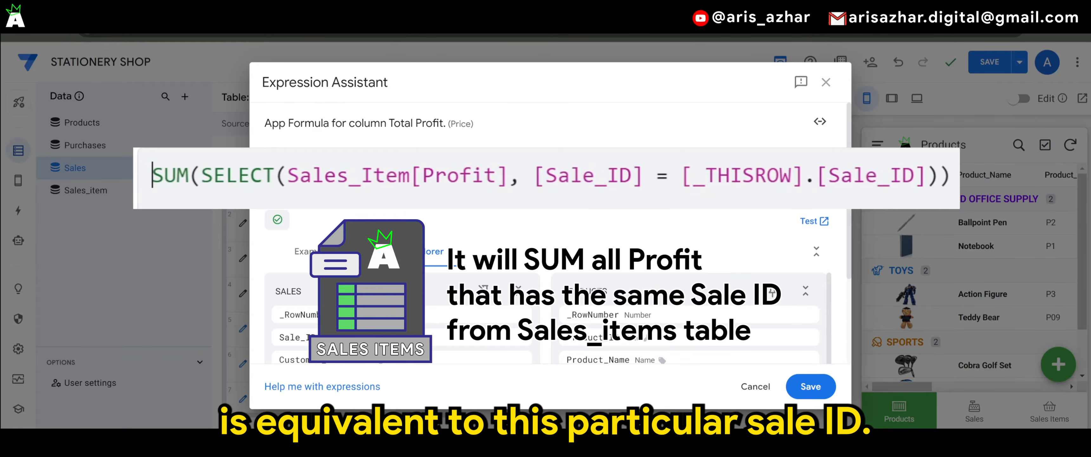
click(825, 83)
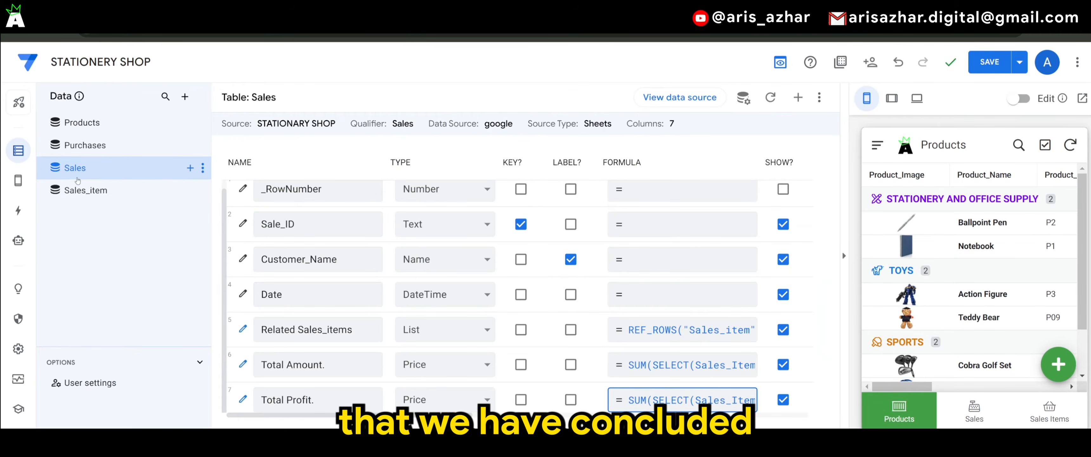
Step: Open the Sales_item table and check the Ref type and source table of its Sale_ID column
click(87, 197)
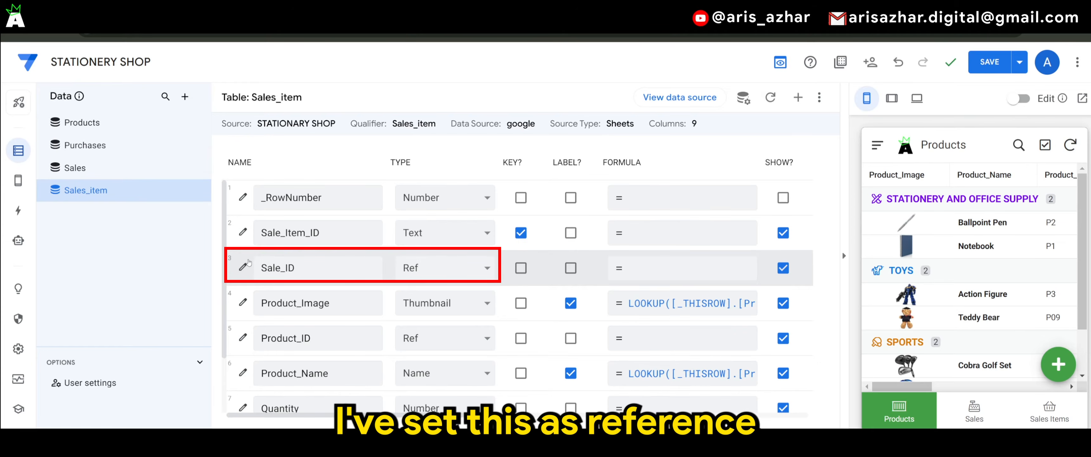
click(244, 266)
scroll(475, 320, down, 2)
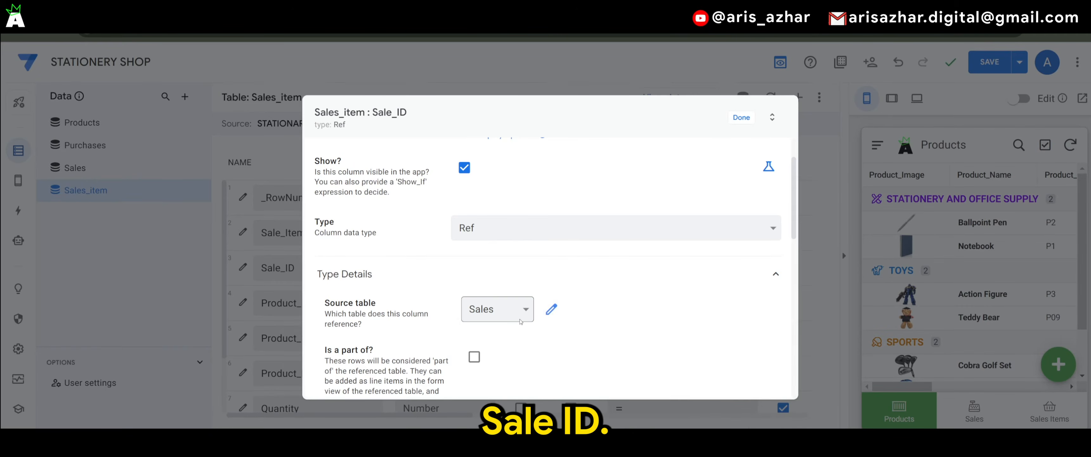
click(744, 122)
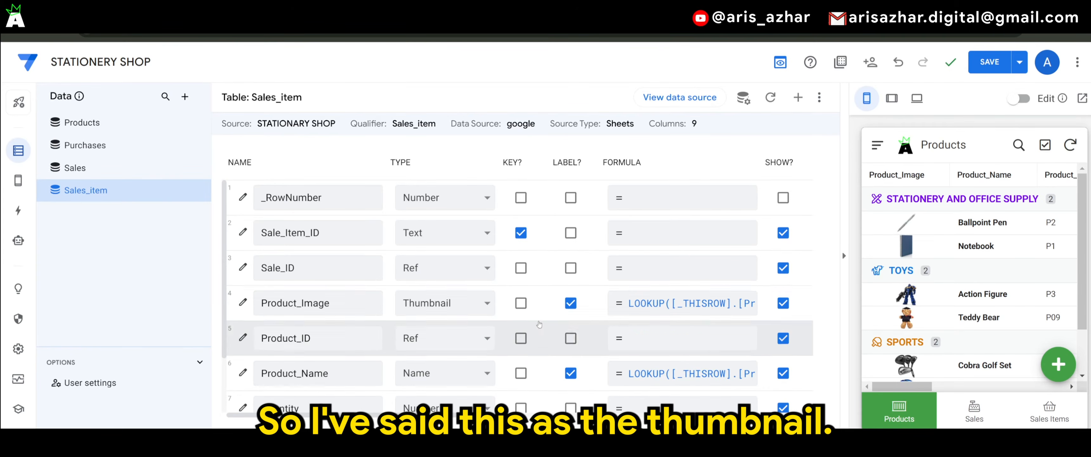
Step: Examine the arguments of the LOOKUP formula in the Sales_item table's Product_Image column and close it without changes
click(658, 306)
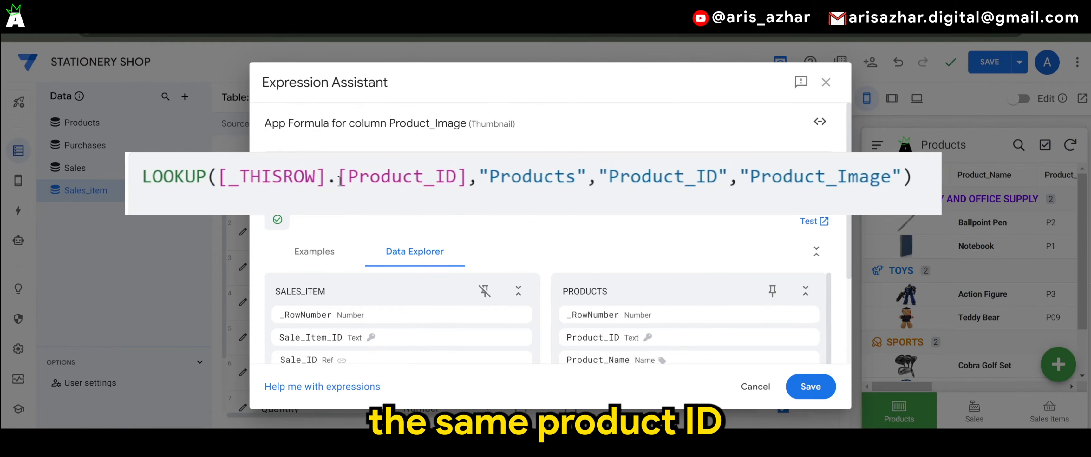
click(460, 178)
drag(454, 178, 337, 178)
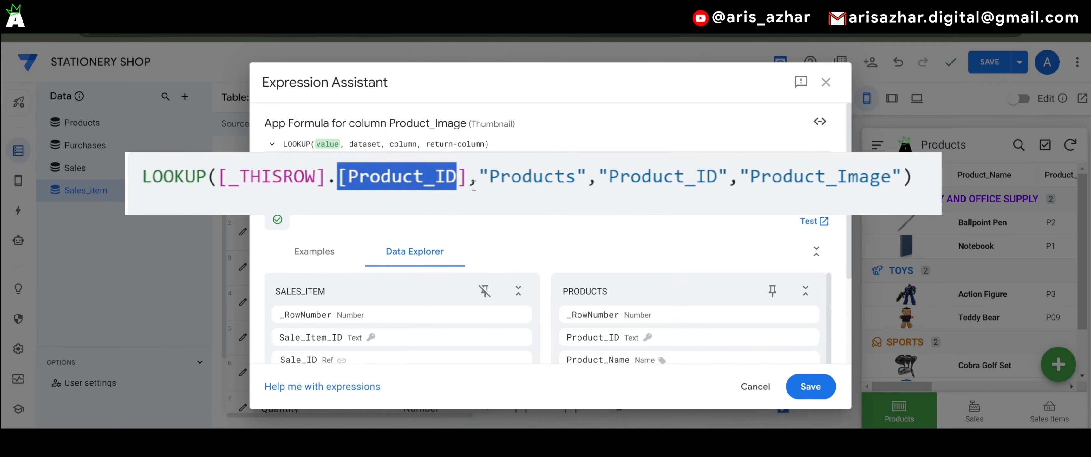
drag(486, 176, 719, 181)
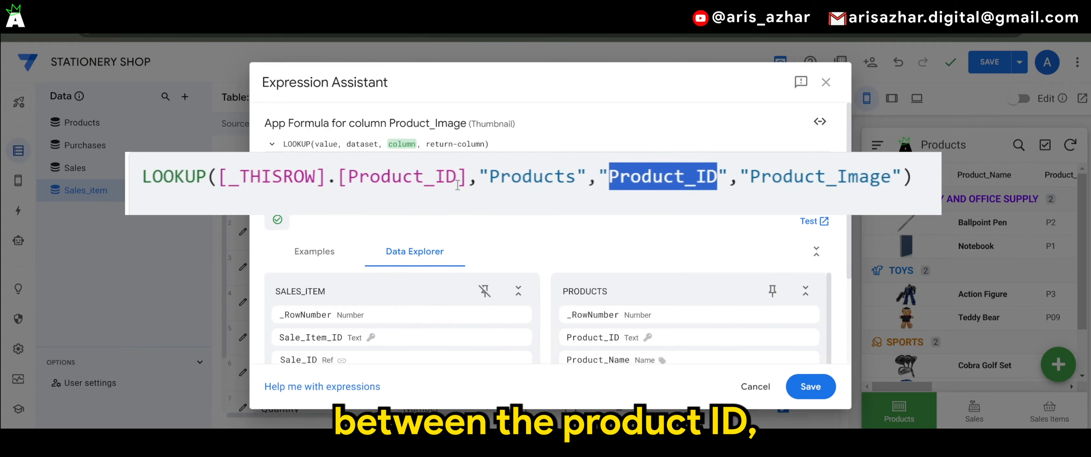
drag(750, 175, 888, 183)
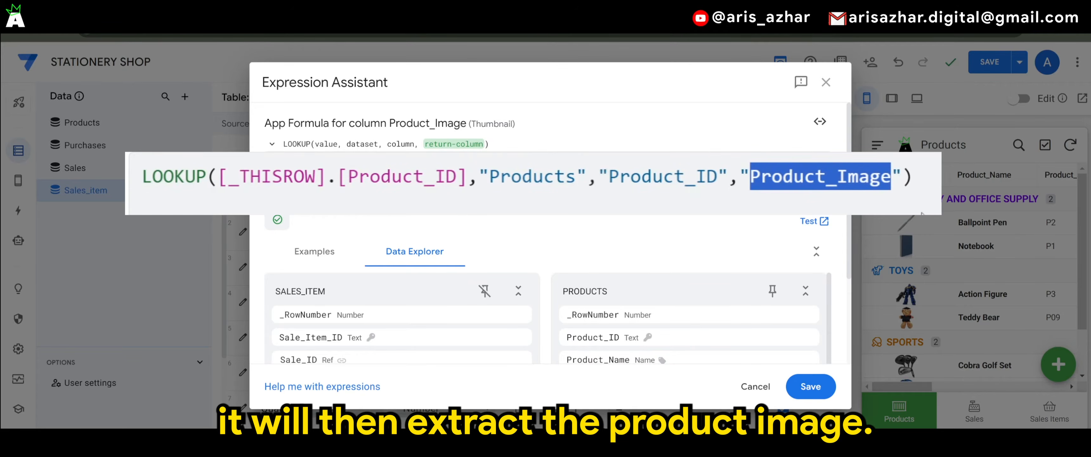
click(754, 387)
Step: Check which source table the Product_ID column of the Sales_item table references
scroll(386, 344, down, 2)
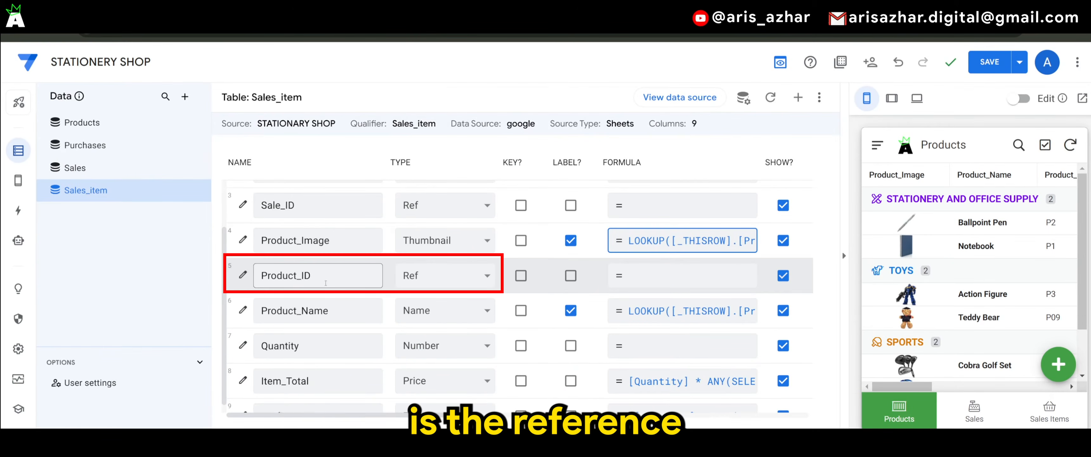
click(243, 275)
scroll(535, 316, down, 1)
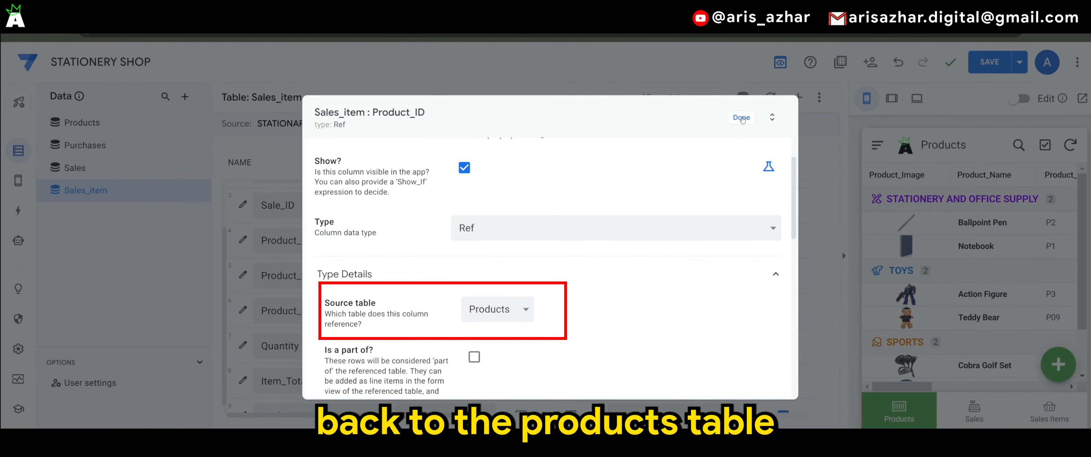
click(741, 117)
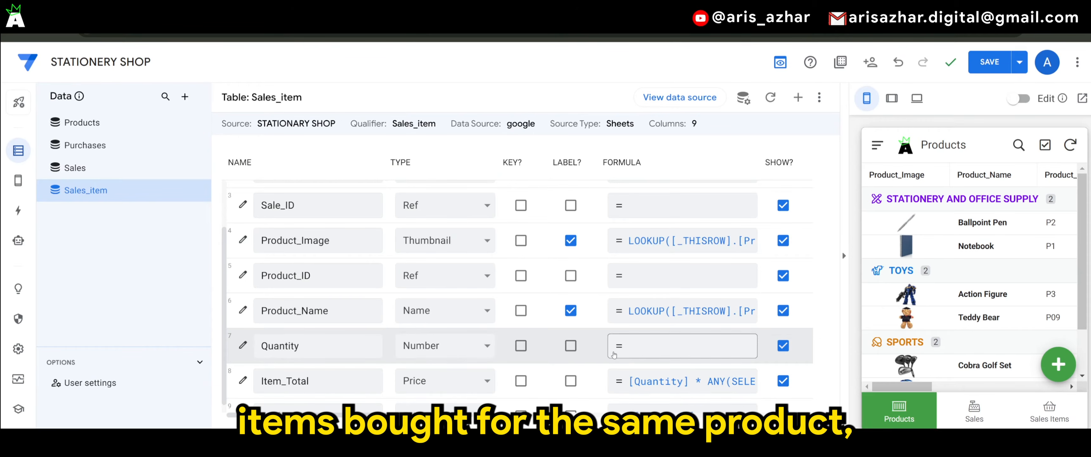
Step: Examine the Item_Total column's app formula, including its Products source and Product_ID condition, and close it without changes
scroll(618, 354, down, 1)
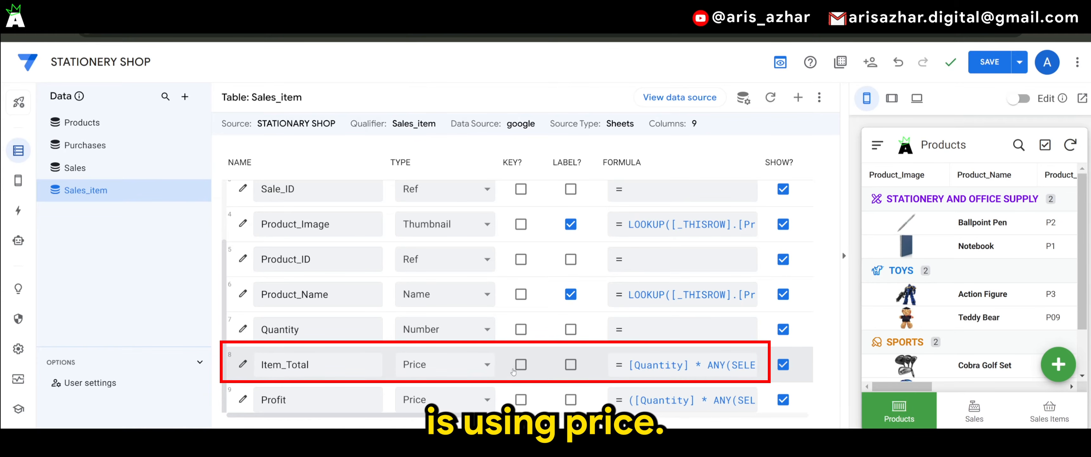
click(663, 368)
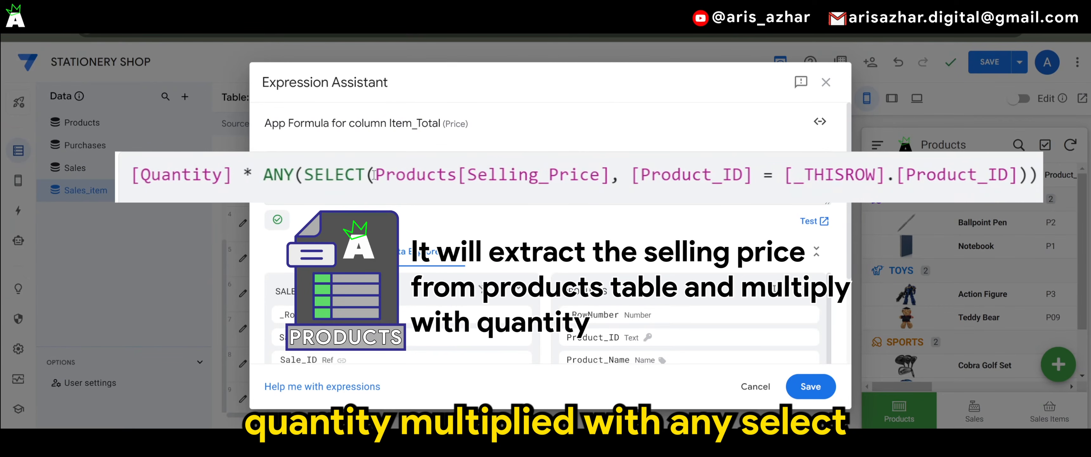
drag(602, 178, 378, 178)
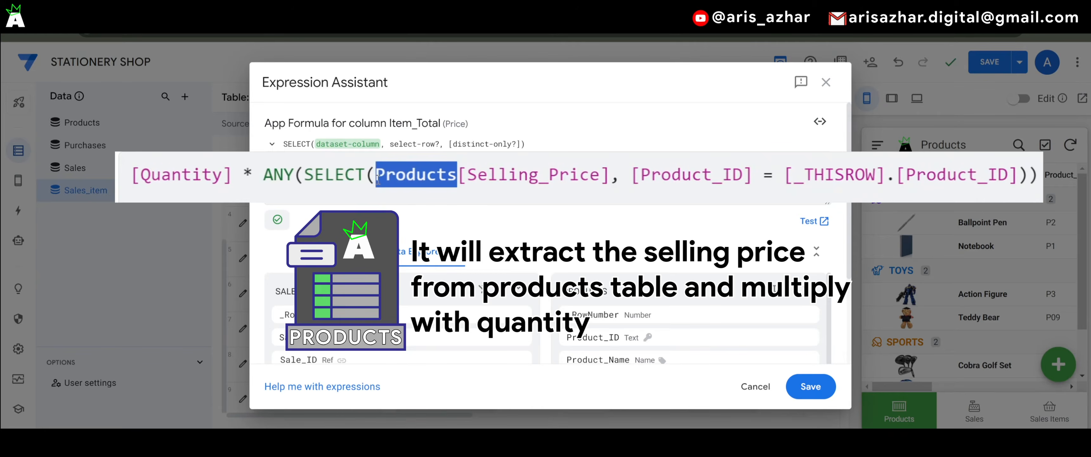
drag(626, 173, 754, 180)
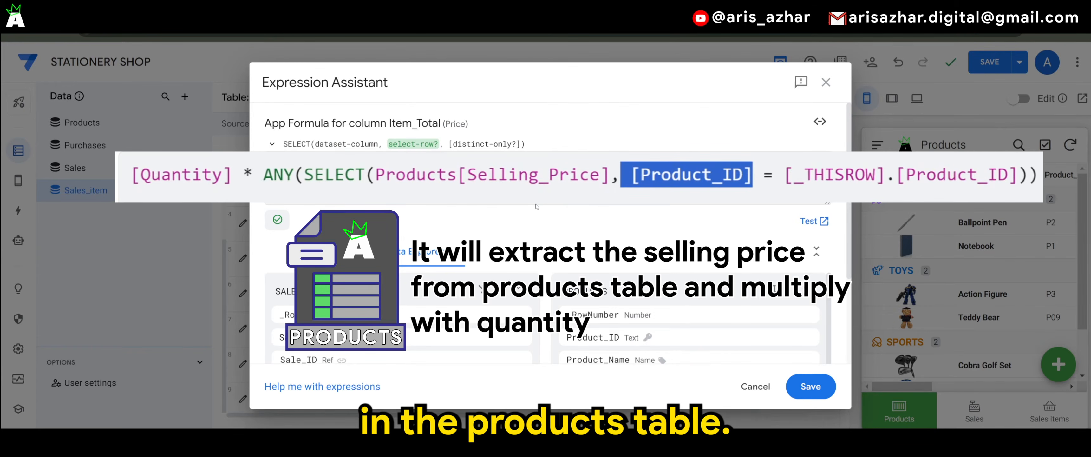
click(756, 391)
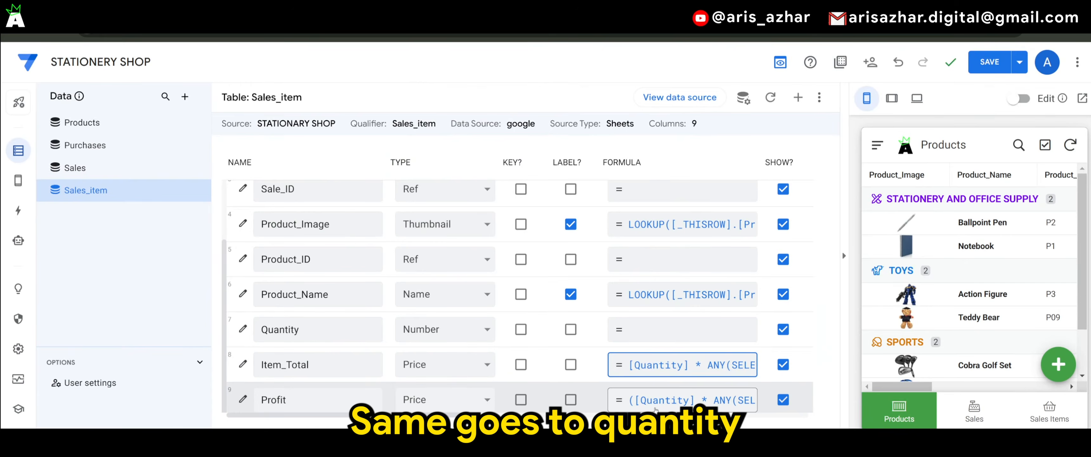
Step: Examine the Selling_Price, Quantity, Purchase_Price and Product_ID parts of the Profit column's app formula and close it without changes
click(651, 407)
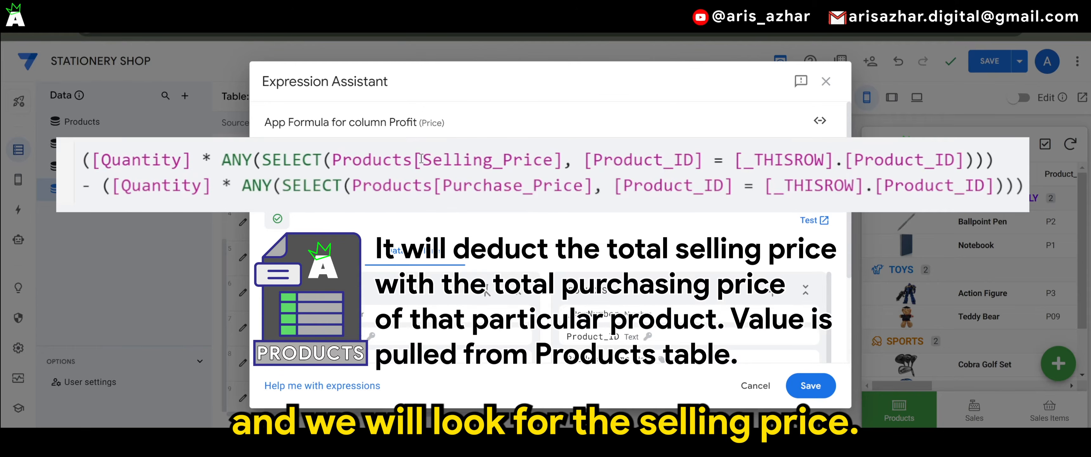
drag(422, 159, 555, 161)
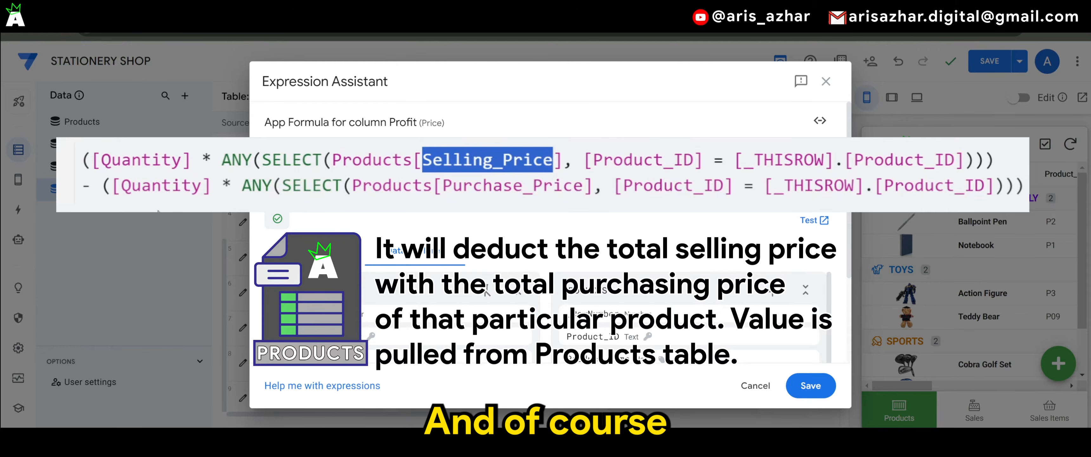
drag(119, 185, 141, 185)
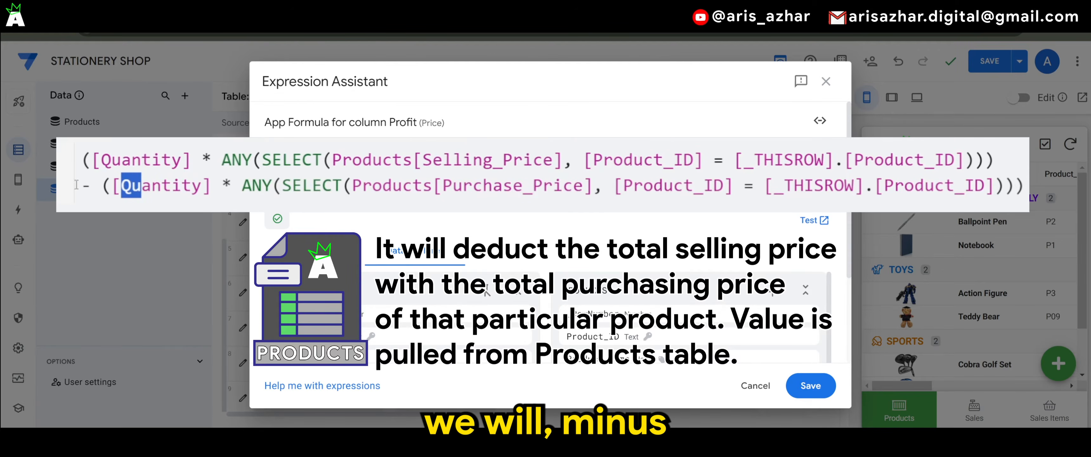
drag(444, 185, 993, 191)
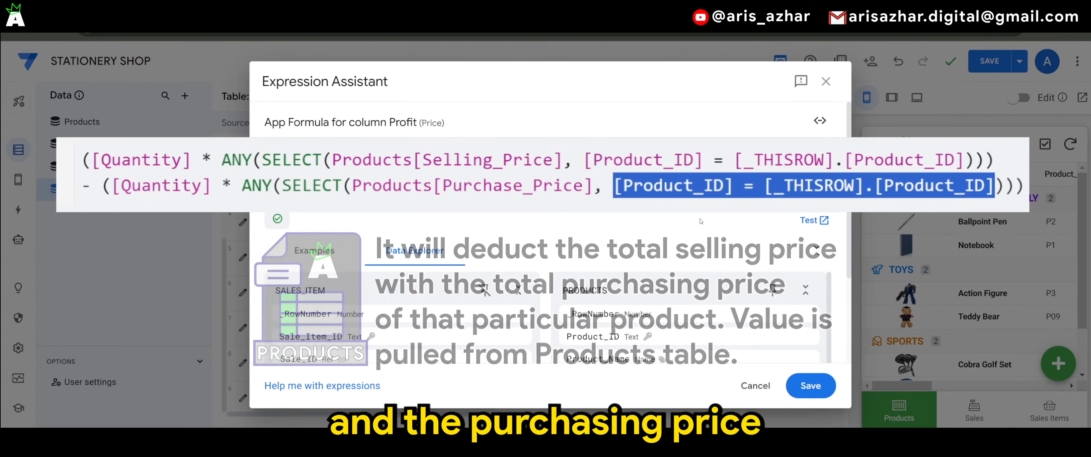
click(825, 81)
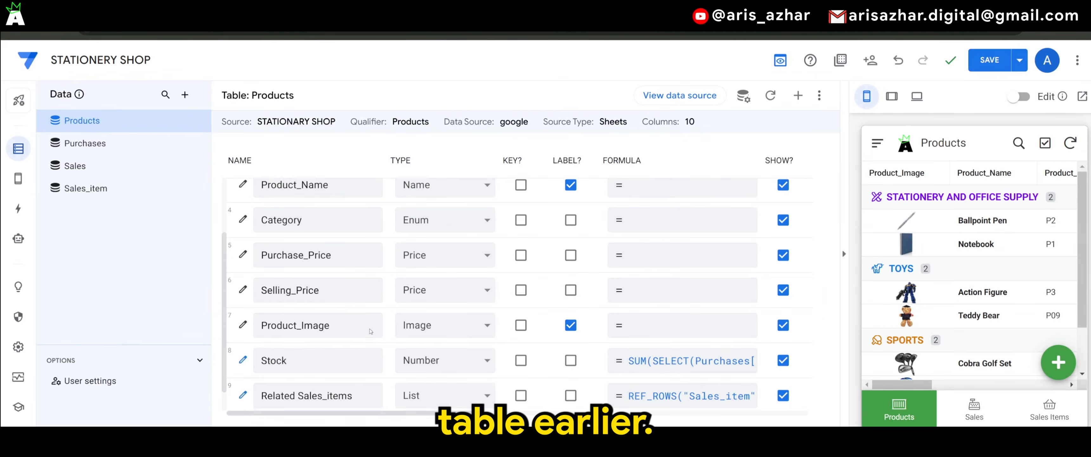
Step: Recheck the columns of the Products and Sales_item tables and save the app
scroll(312, 296, up, 1)
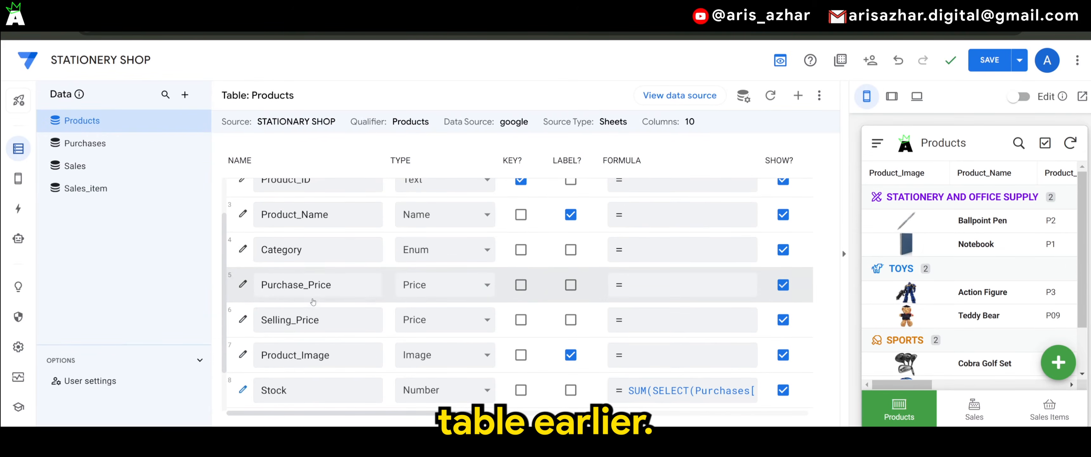
click(116, 195)
scroll(509, 346, down, 1)
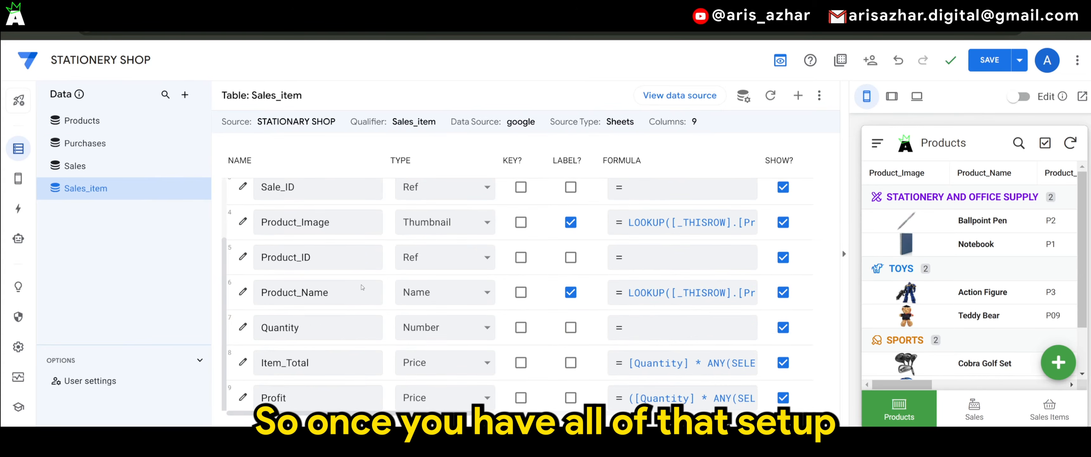
scroll(535, 345, up, 2)
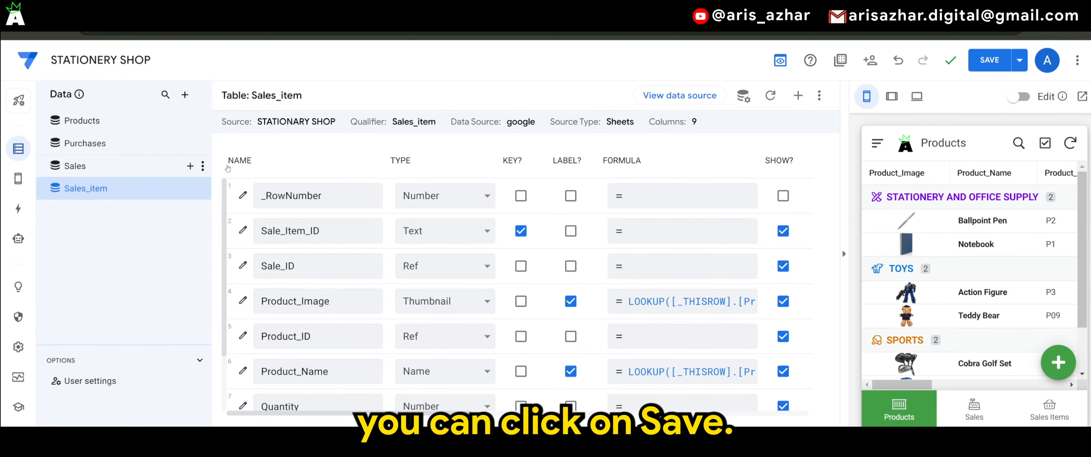
click(972, 62)
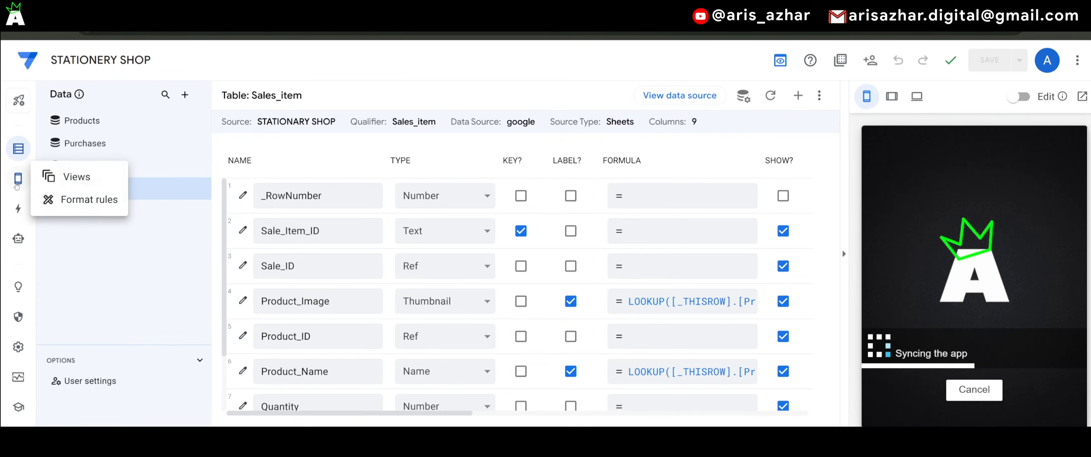
Step: Switch the app preview to tablet size and open the settings of the Products view
click(891, 96)
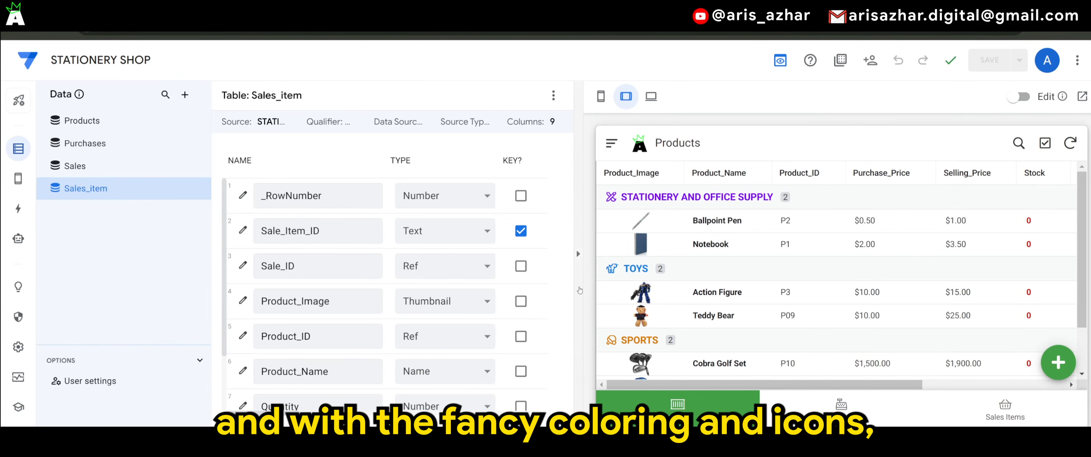
click(72, 176)
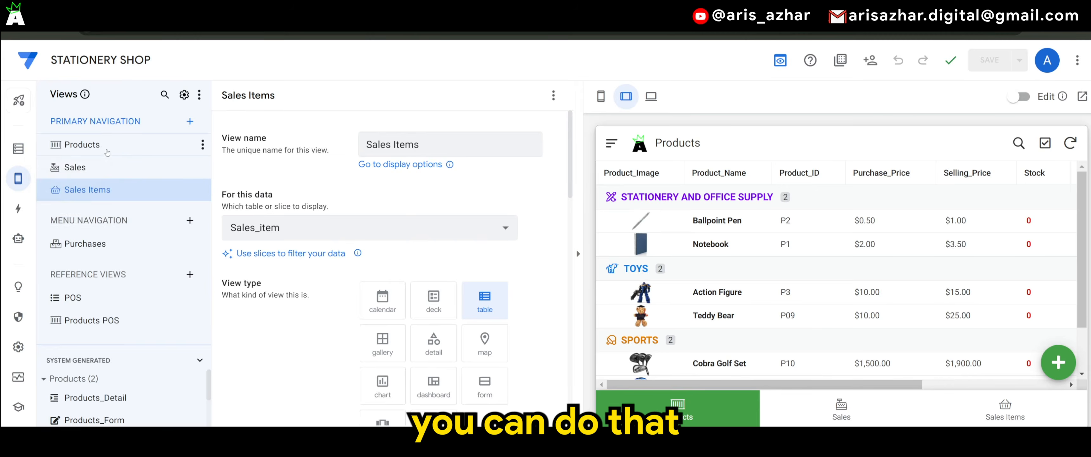
click(95, 151)
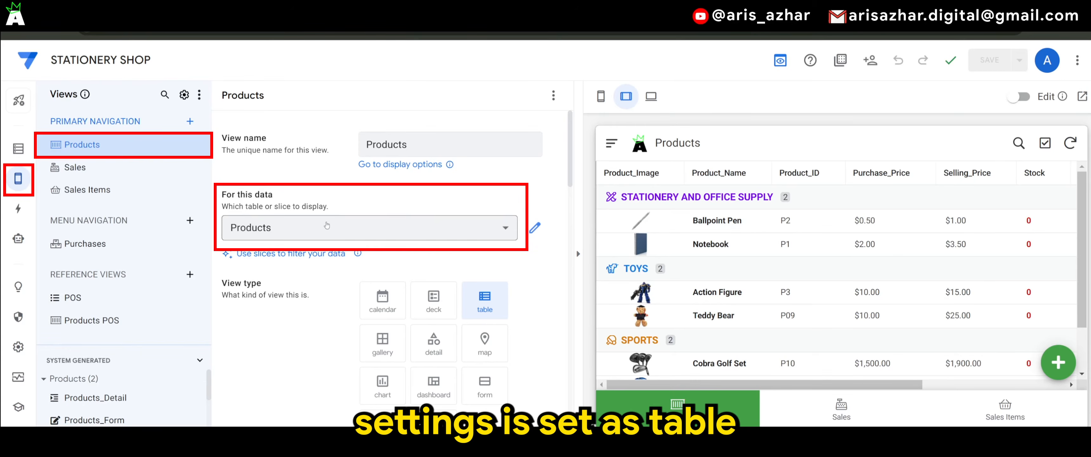
Step: Examine the Products view's sorting and grouping options and compare them with the grouped product list in the preview
scroll(327, 225, down, 2)
scroll(490, 252, down, 10)
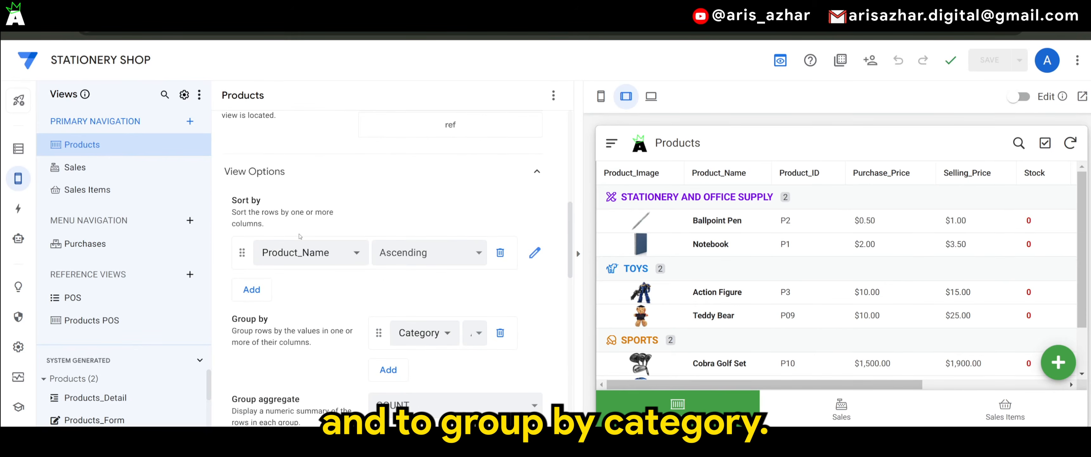
scroll(305, 253, down, 2)
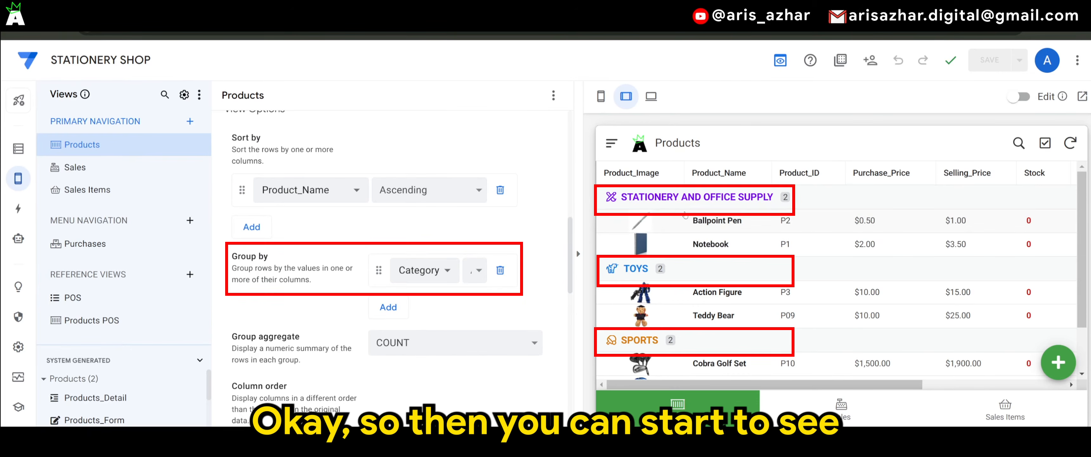
scroll(694, 219, down, 2)
scroll(682, 210, up, 2)
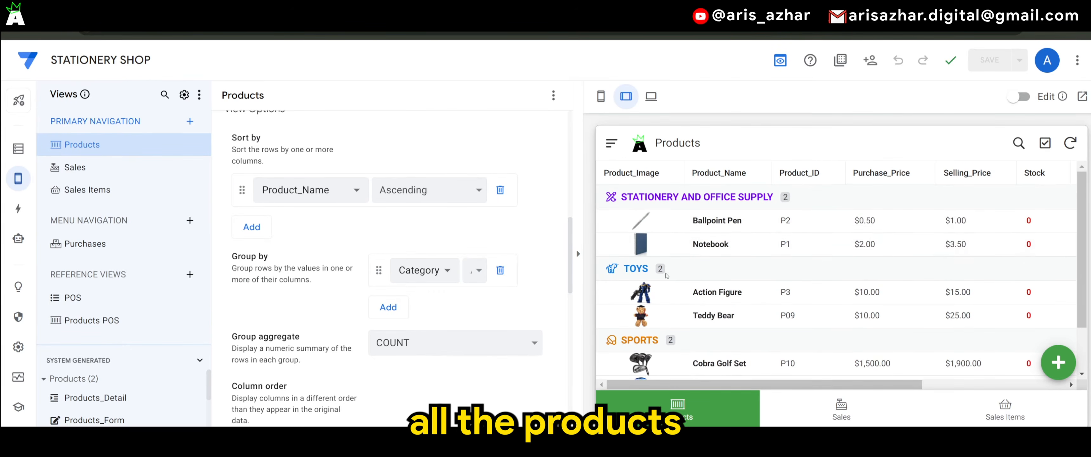
scroll(660, 293, down, 2)
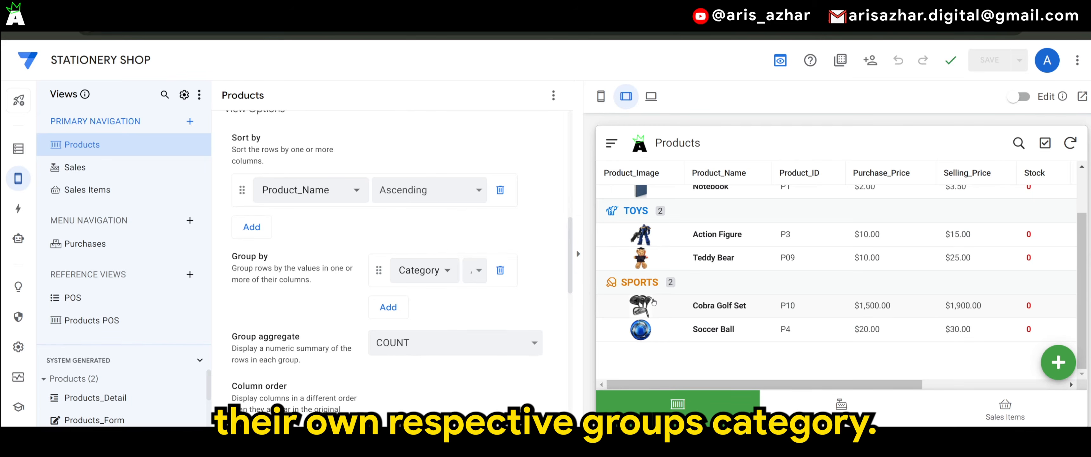
scroll(654, 302, up, 2)
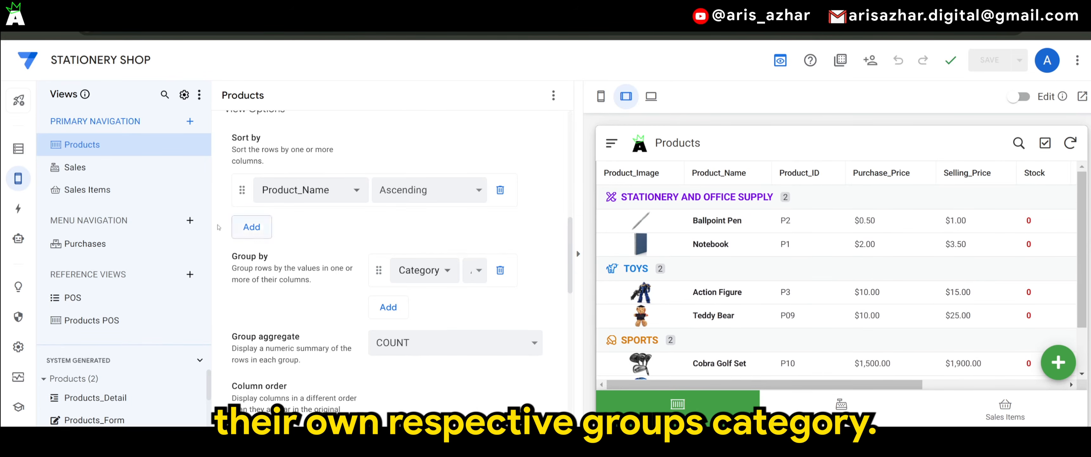
Step: Open the Product Name format rule and examine its condition, text color and text format settings
mouse_move(18, 178)
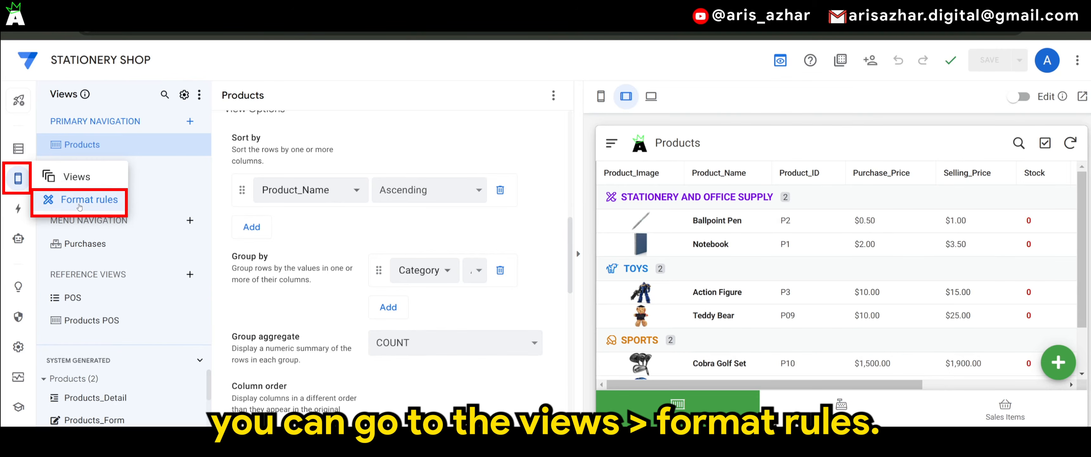
click(79, 206)
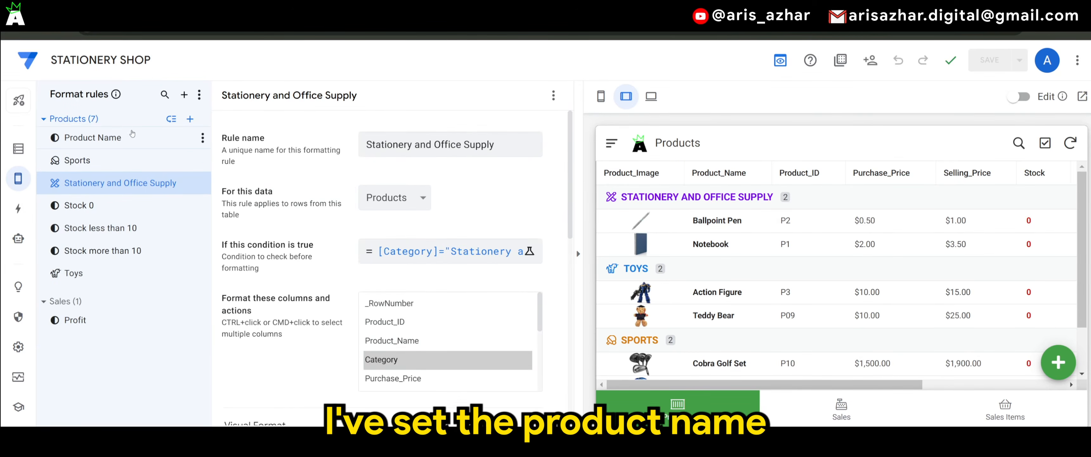
click(133, 135)
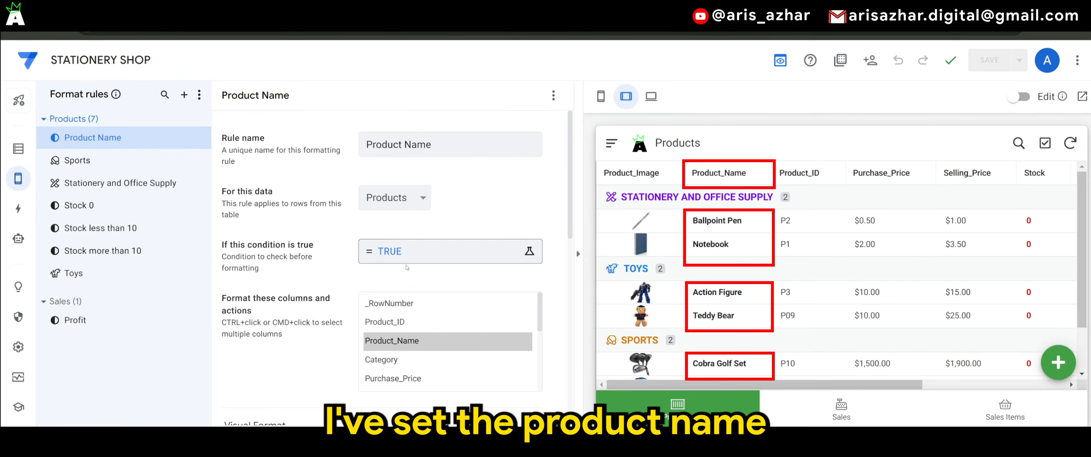
scroll(316, 339, down, 10)
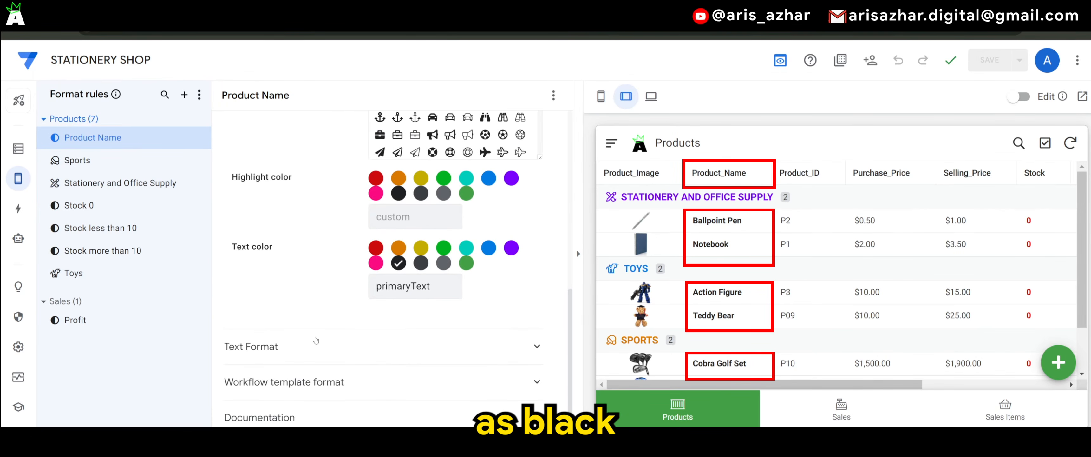
click(315, 340)
scroll(315, 340, down, 3)
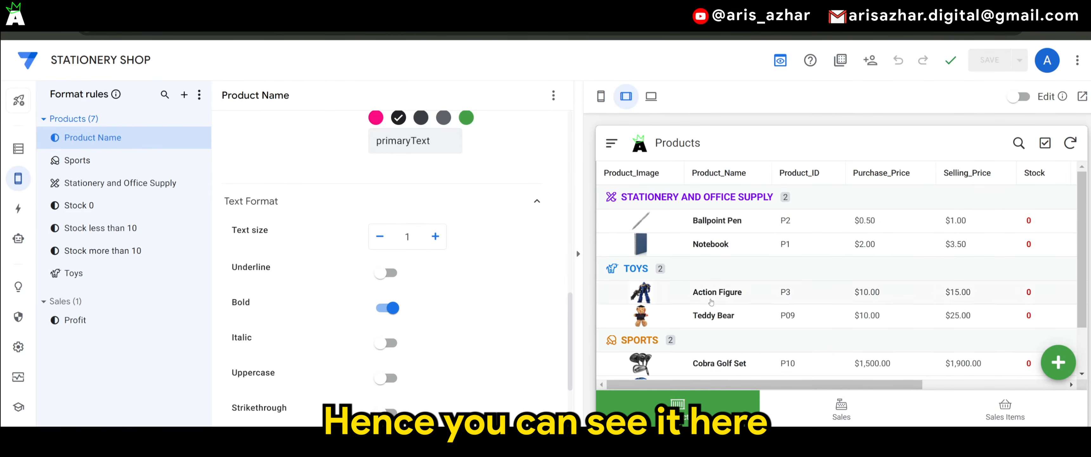
scroll(313, 230, up, 3)
scroll(313, 230, up, 1)
Step: Open the Sports format rule and examine its condition, formatted column, icon, colors and text format settings
click(109, 164)
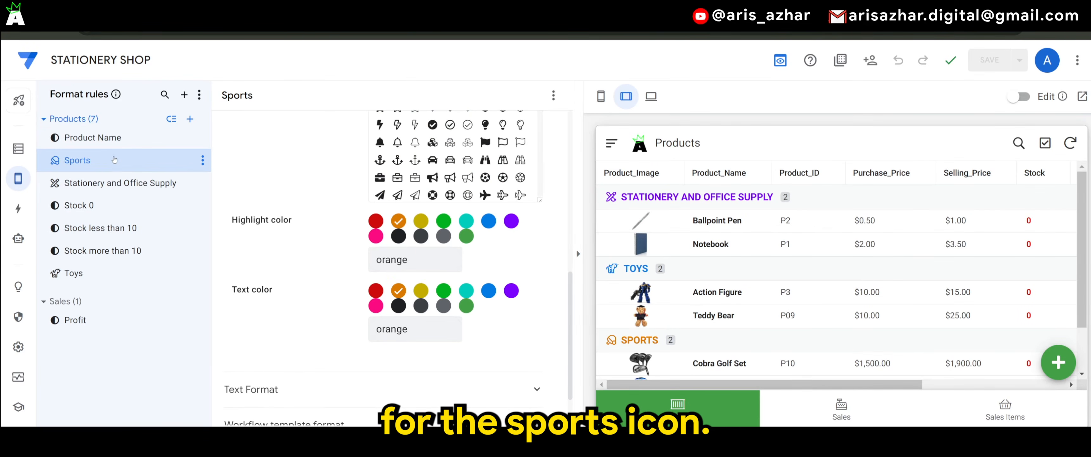
scroll(327, 219, up, 4)
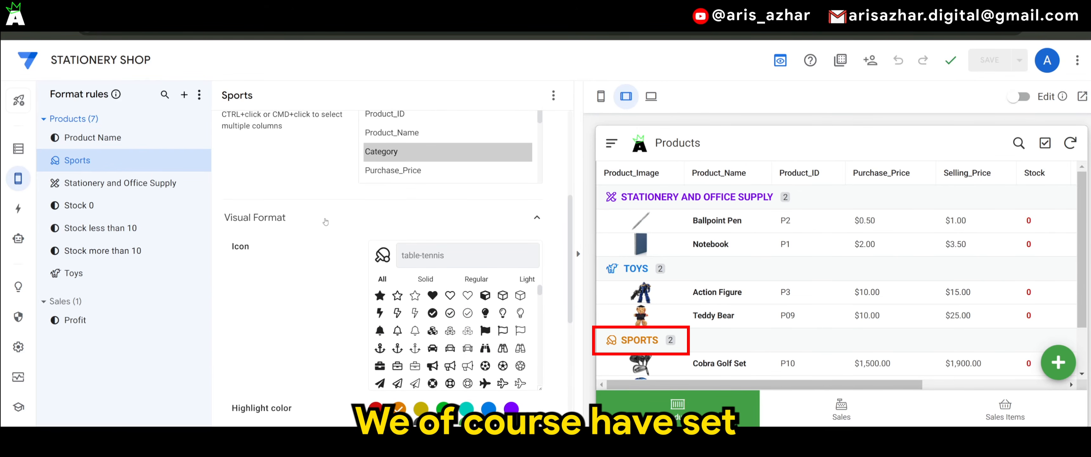
scroll(323, 223, up, 4)
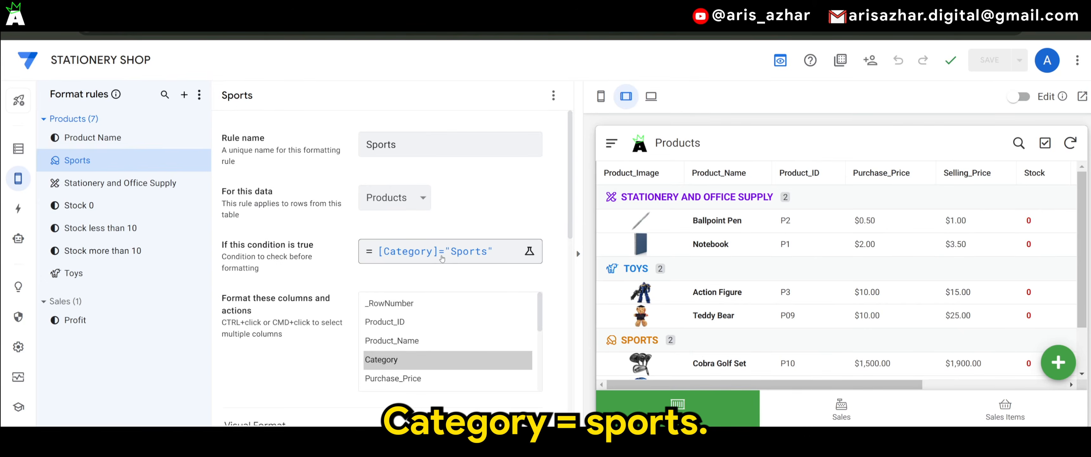
scroll(333, 280, down, 2)
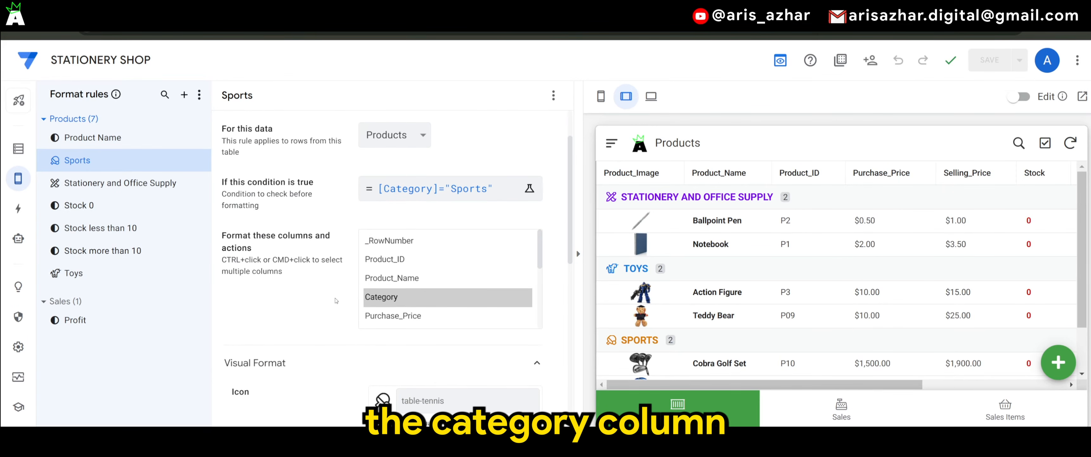
scroll(336, 300, down, 4)
scroll(340, 291, down, 6)
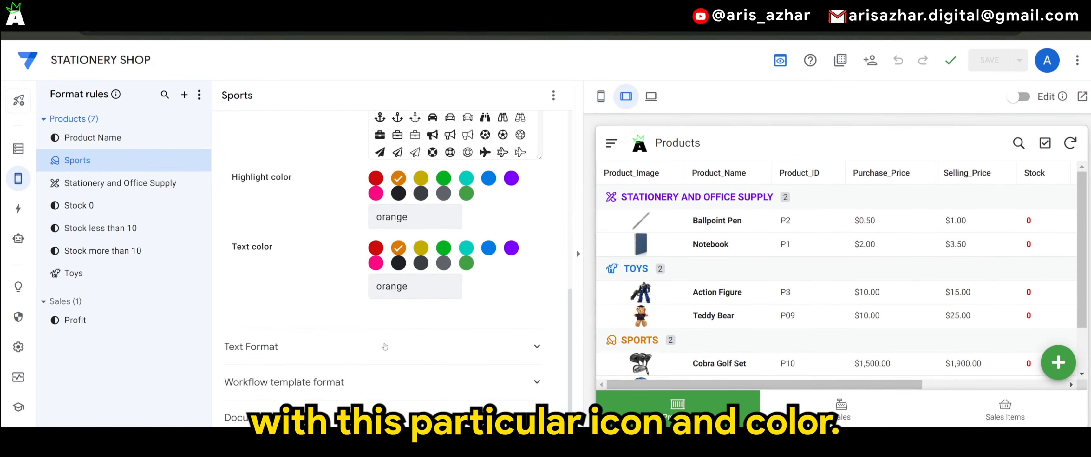
click(384, 346)
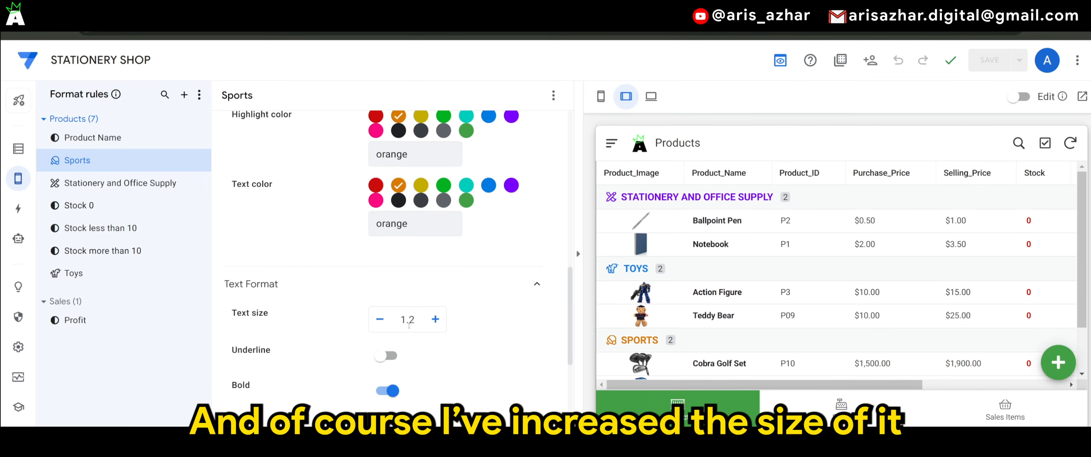
scroll(423, 328, down, 2)
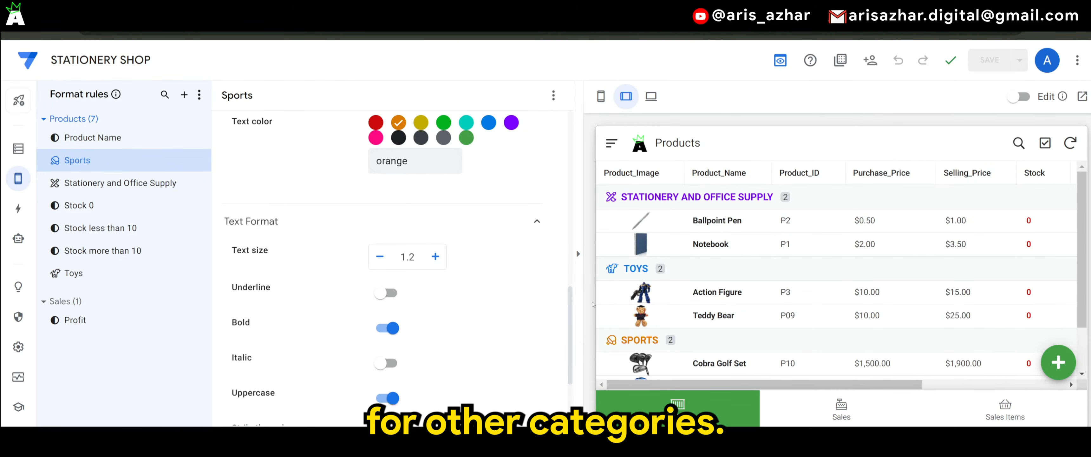
scroll(731, 307, down, 2)
scroll(747, 310, up, 2)
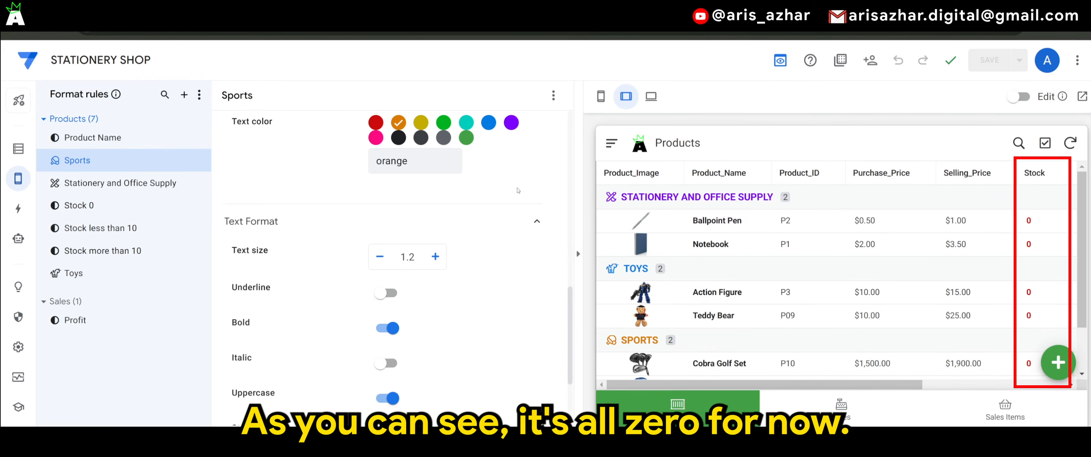
Step: Open the Stock 0 format rule and check its condition, formatted column and text color
click(102, 205)
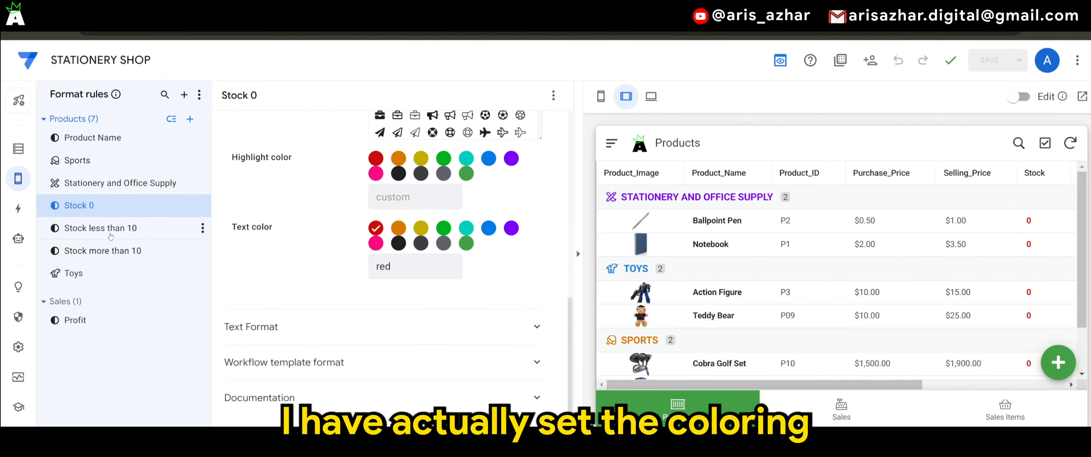
scroll(292, 250, up, 10)
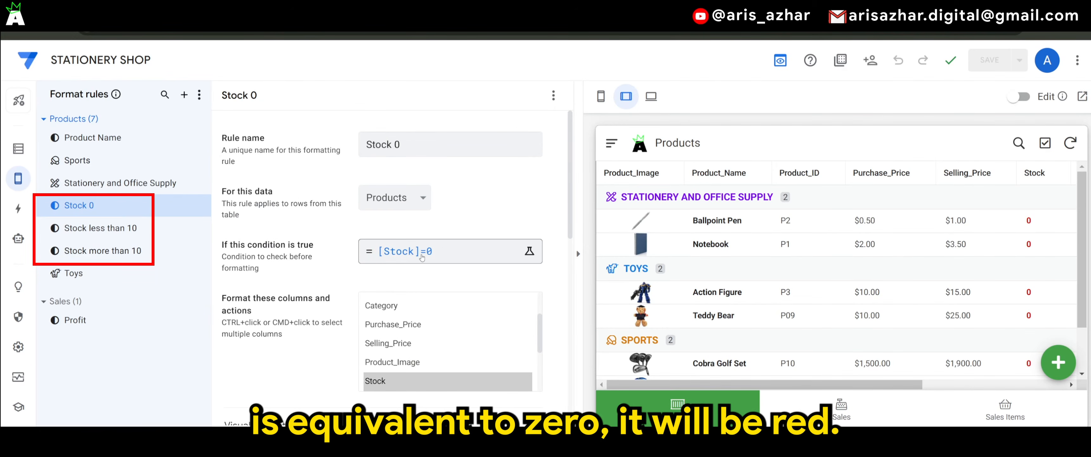
scroll(364, 260, down, 2)
scroll(365, 260, down, 5)
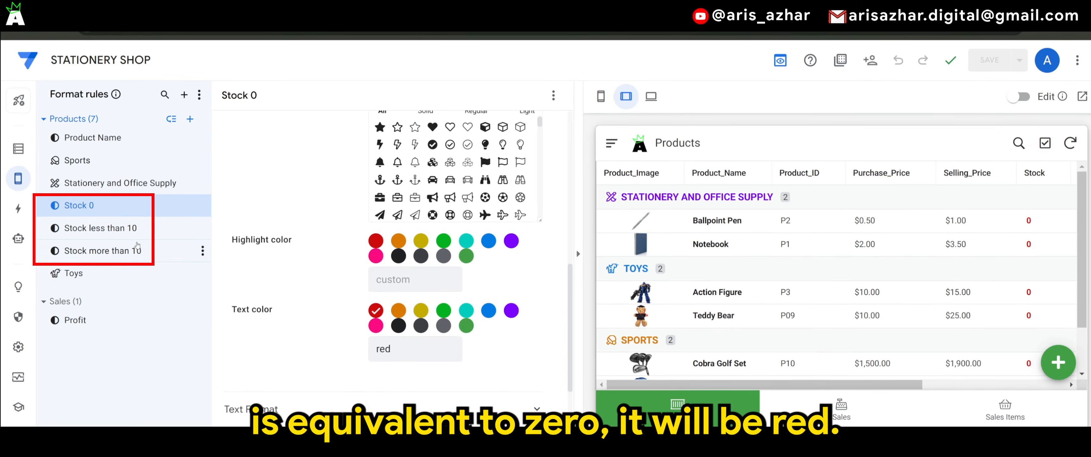
Step: Open the Stock less than 10 format rule and examine its full condition expression and formatted column
click(132, 229)
scroll(425, 261, up, 7)
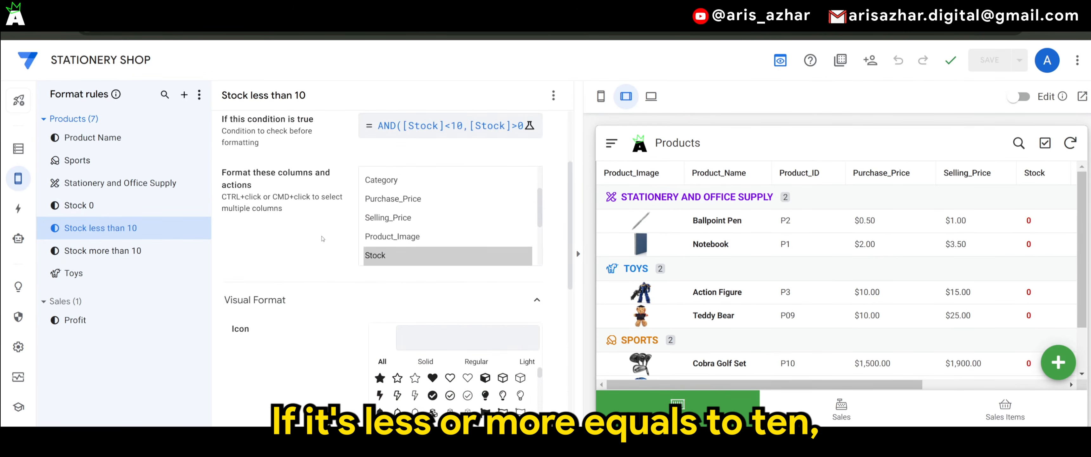
click(425, 261)
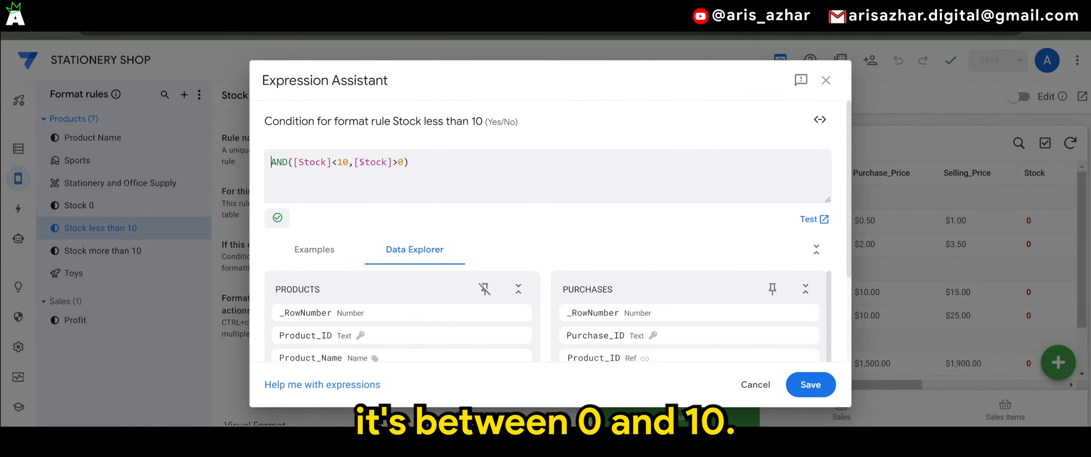
click(825, 81)
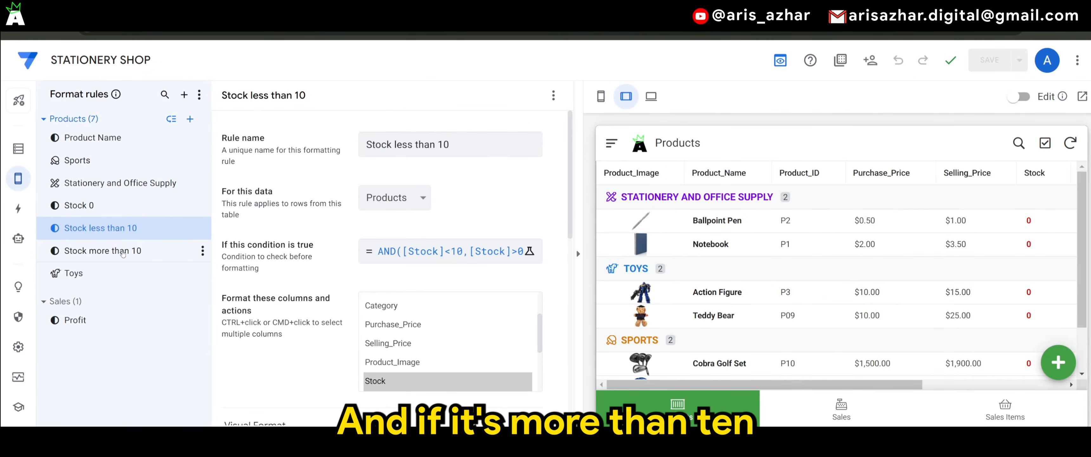
Step: Open the Stock more than 10 format rule, check its condition, and look over the stock column in the product list
click(201, 249)
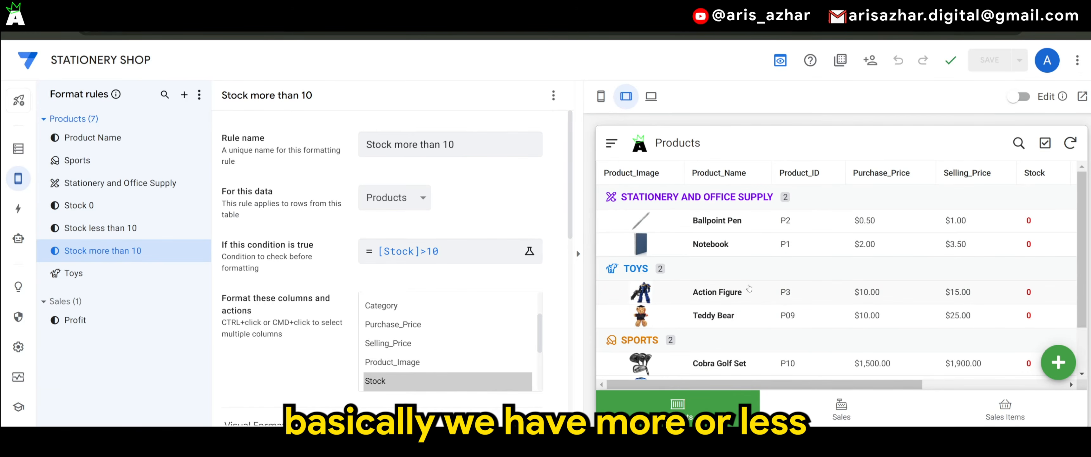
scroll(739, 284, down, 3)
scroll(763, 287, up, 3)
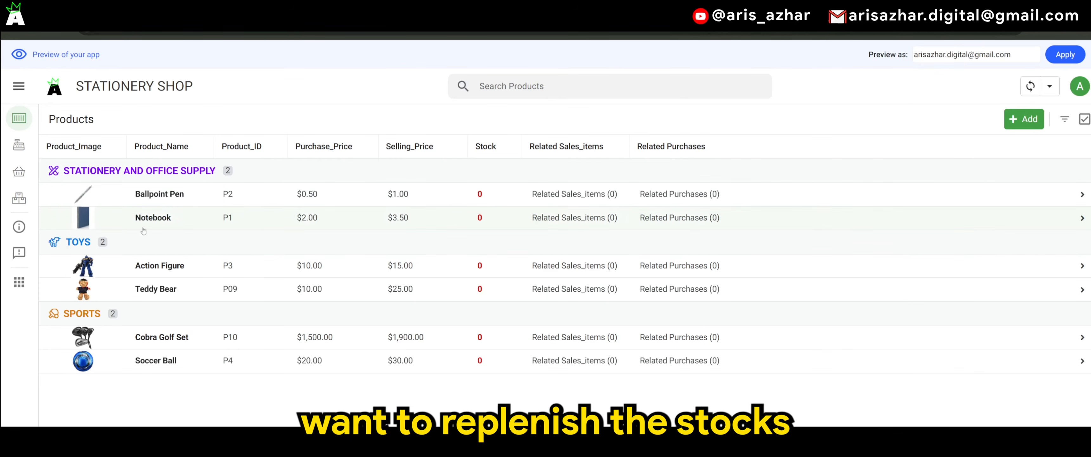
Step: Record and save a purchase of Cobra Golf Set with quantity 3, and check its stock in the Products view
click(20, 205)
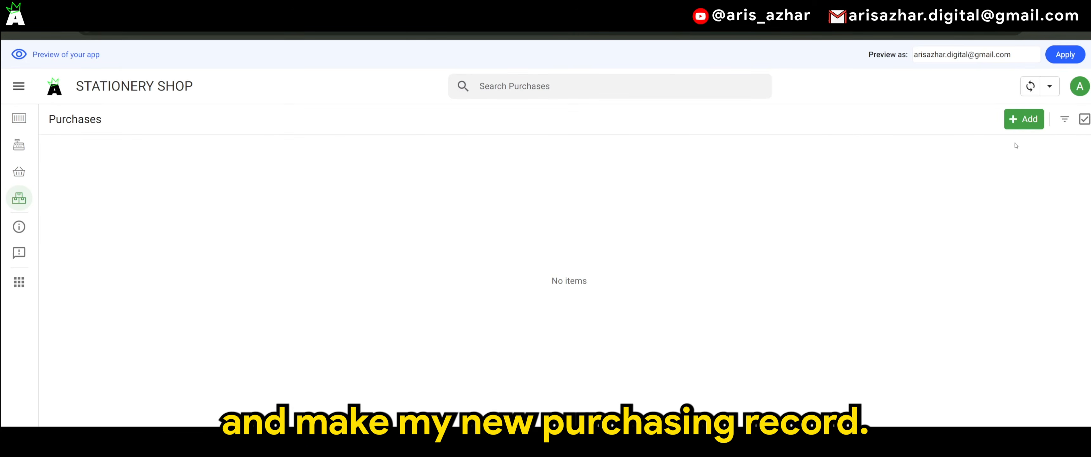
click(1020, 119)
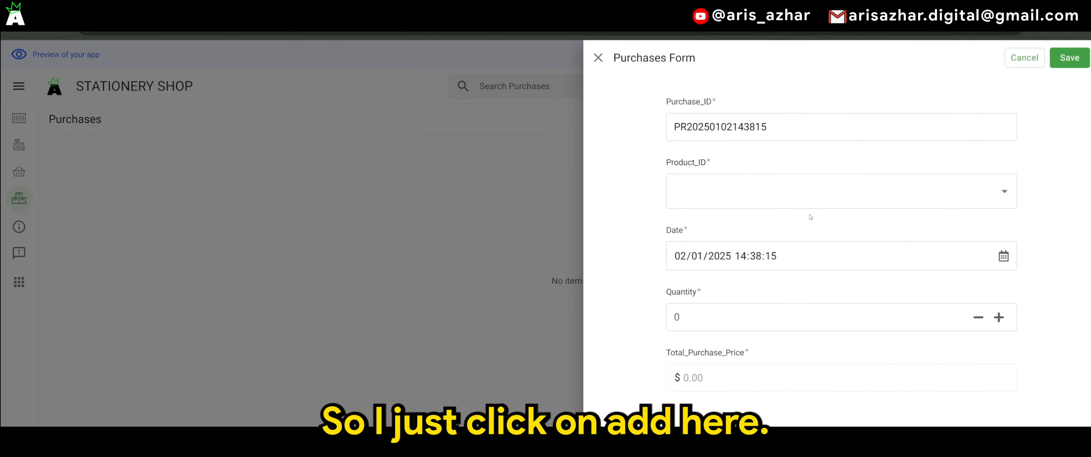
click(803, 196)
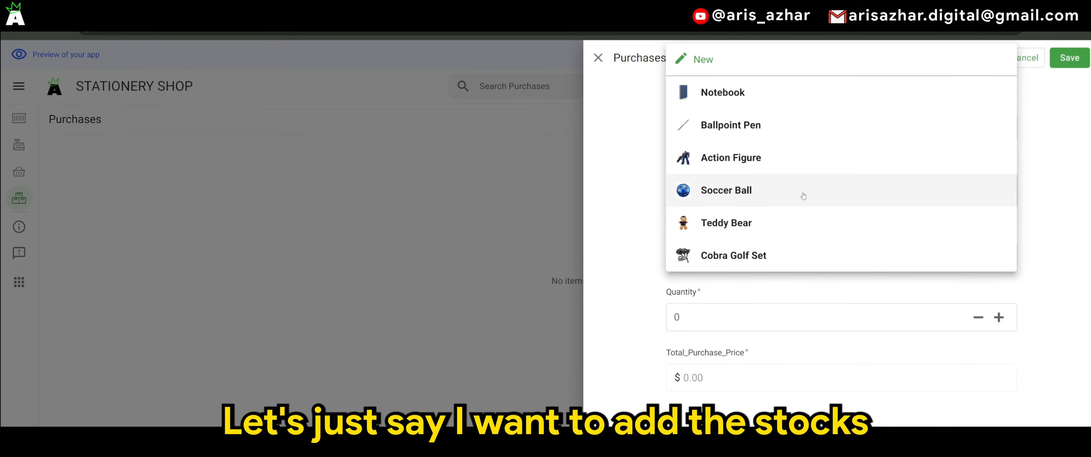
click(744, 260)
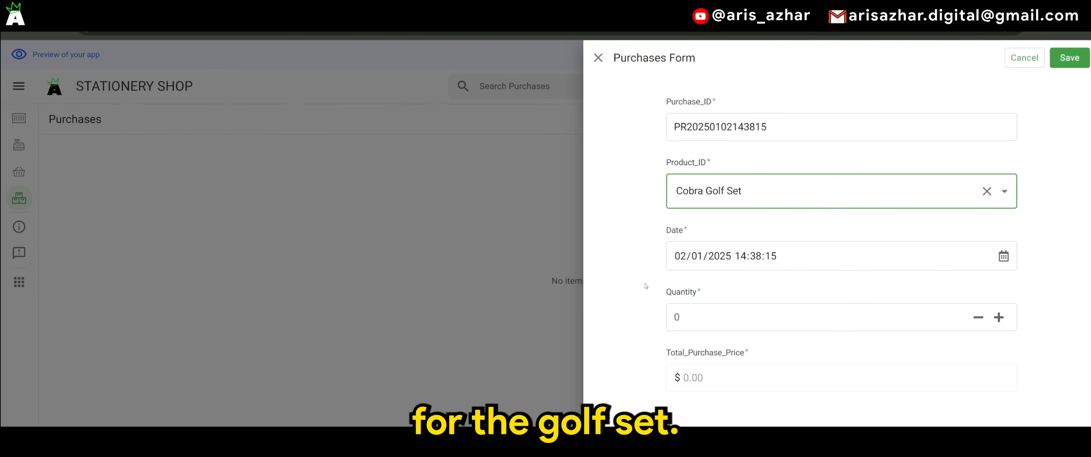
click(714, 323)
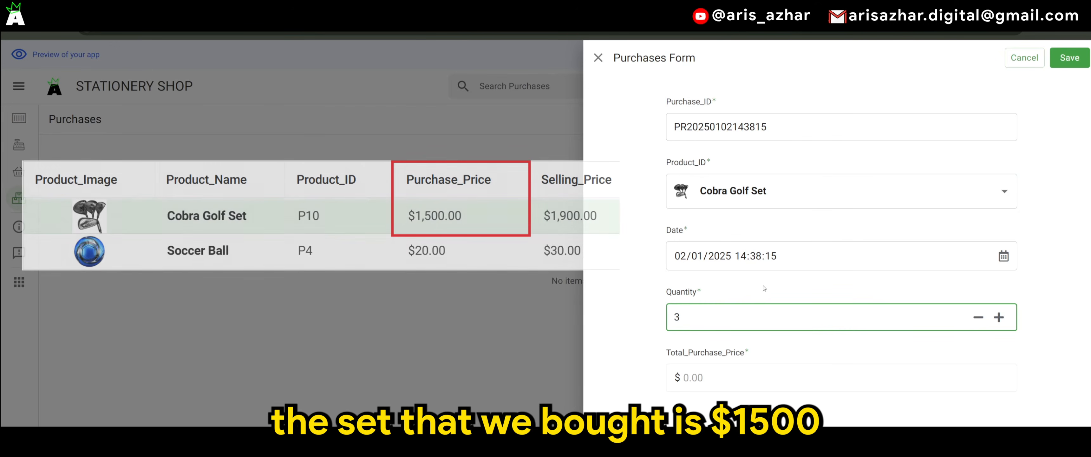
click(764, 291)
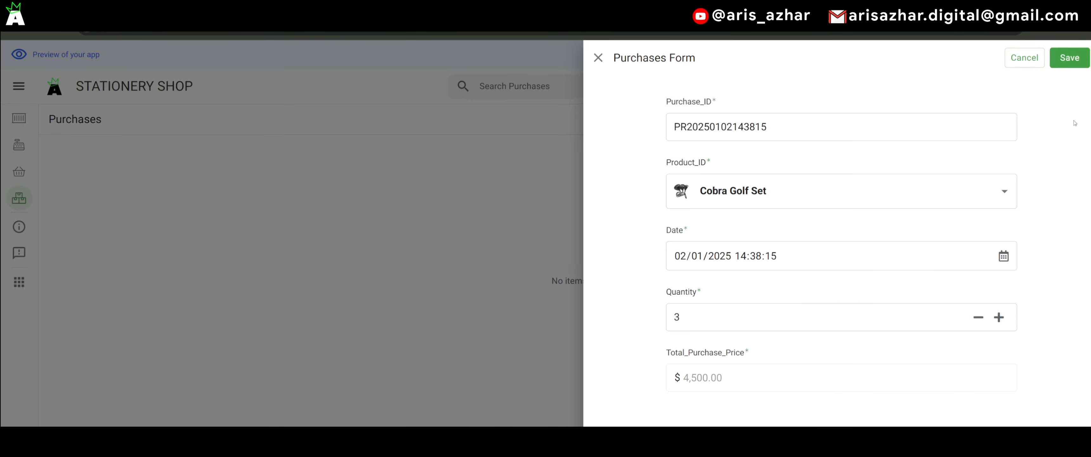
click(1065, 58)
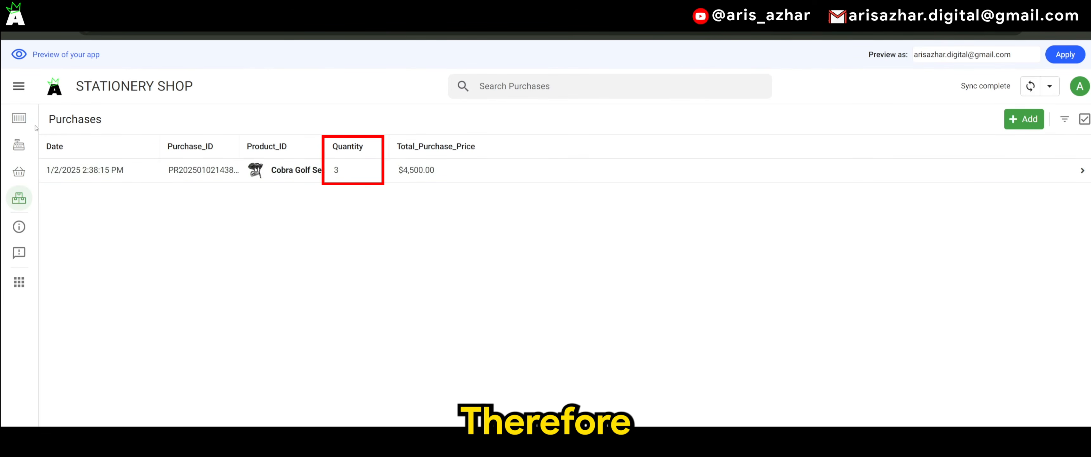
click(23, 124)
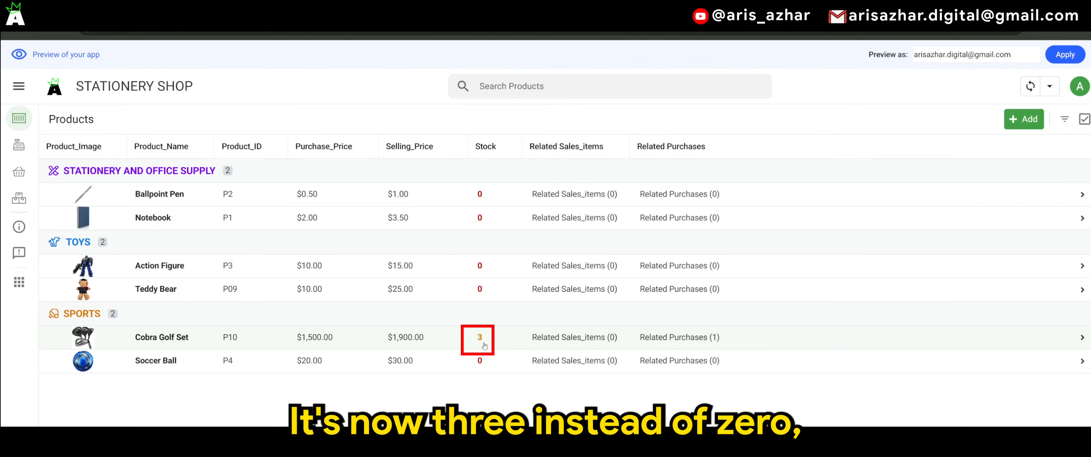
Step: Add a purchase record for Notebook with quantity 50 and save it
click(21, 201)
click(1023, 117)
click(829, 186)
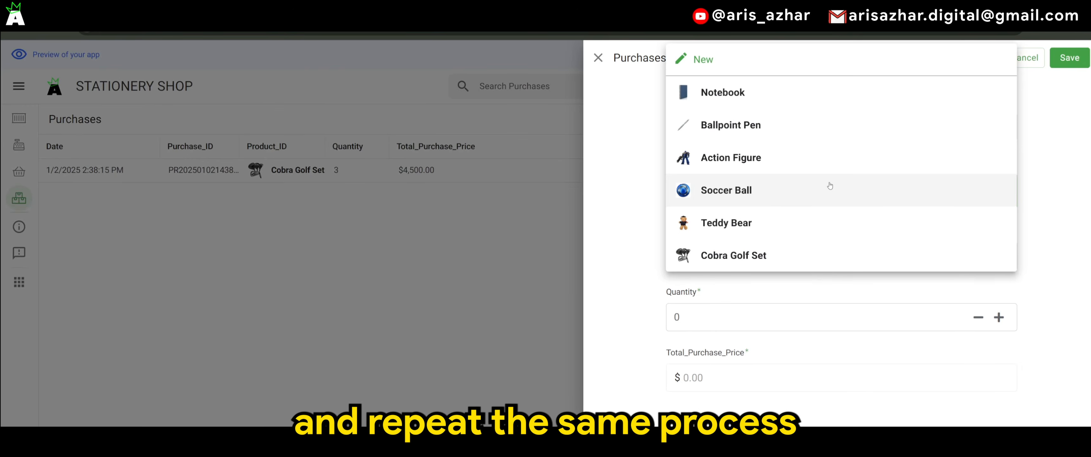
click(769, 100)
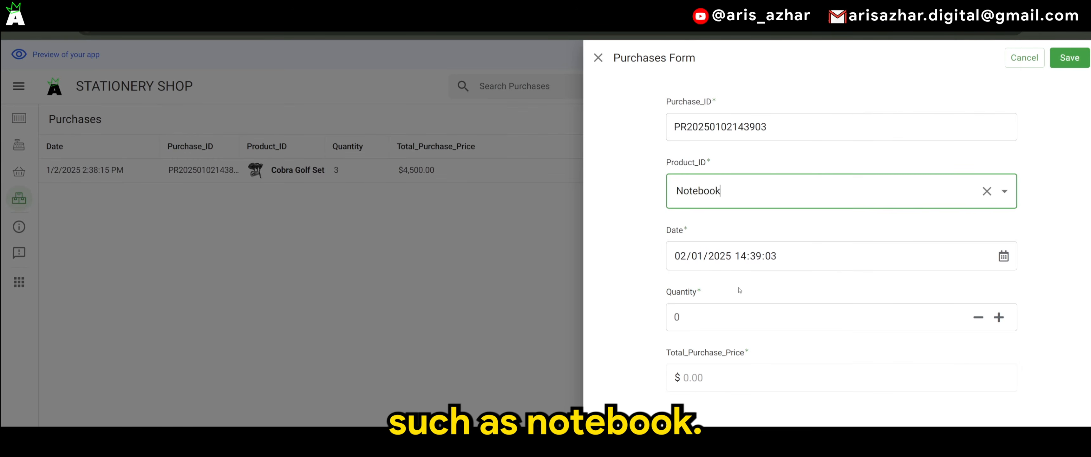
click(709, 324)
text(50)
key(Return)
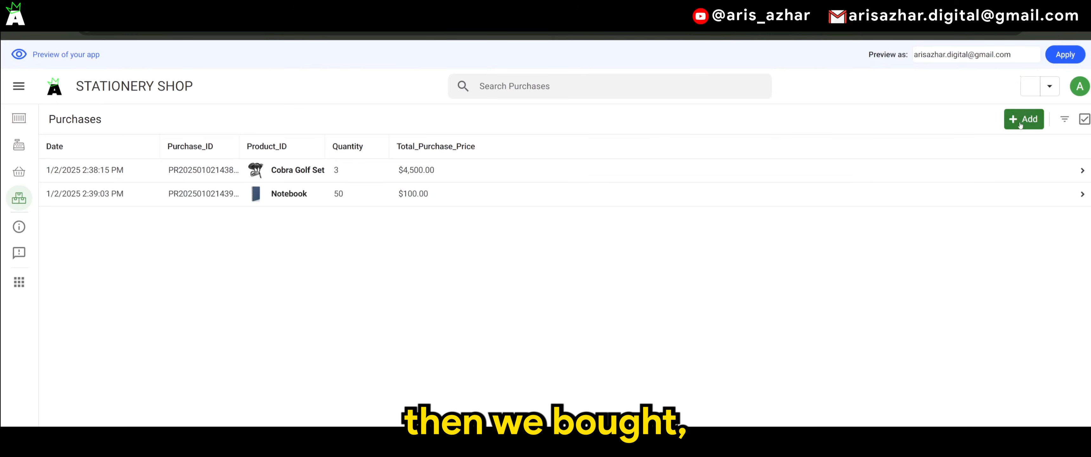
Step: Add a purchase record for Ballpoint Pen with quantity 25 and save it
click(1023, 118)
click(786, 190)
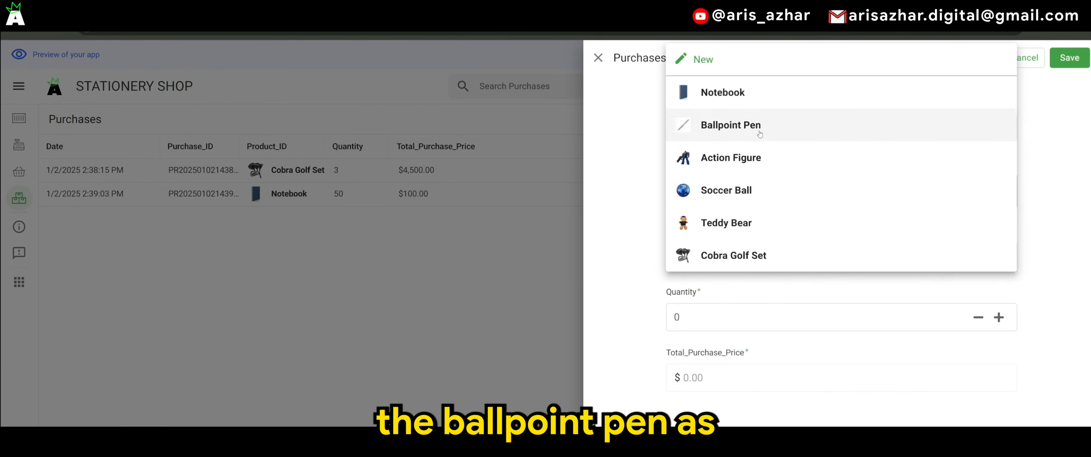
click(747, 125)
click(702, 324)
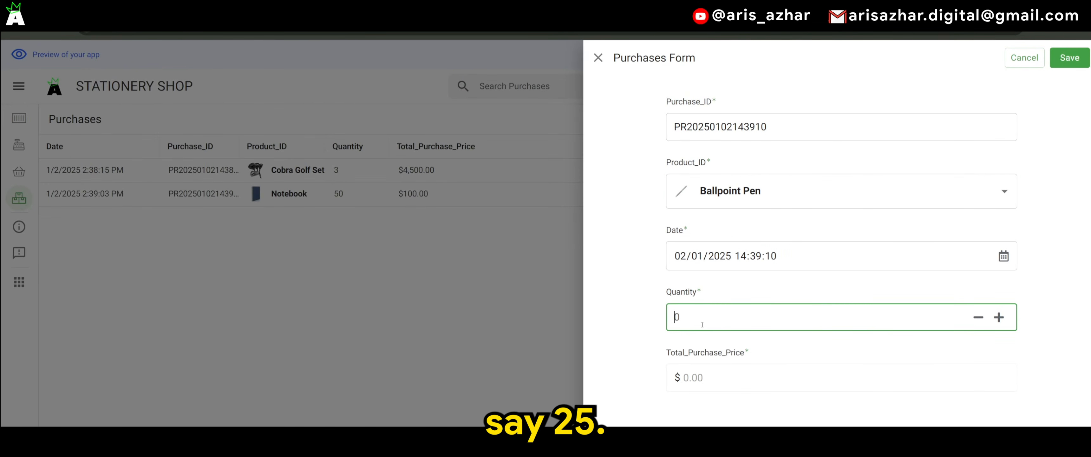
click(1069, 57)
Step: Add a purchase record for Action Figure with quantity 12 and save it
click(1014, 117)
click(825, 193)
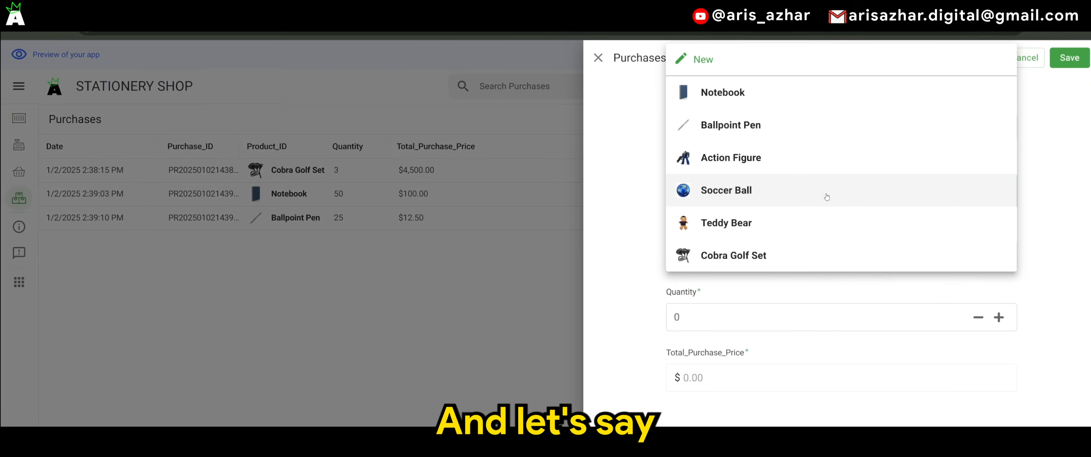
click(772, 161)
click(745, 310)
text(12)
click(1065, 56)
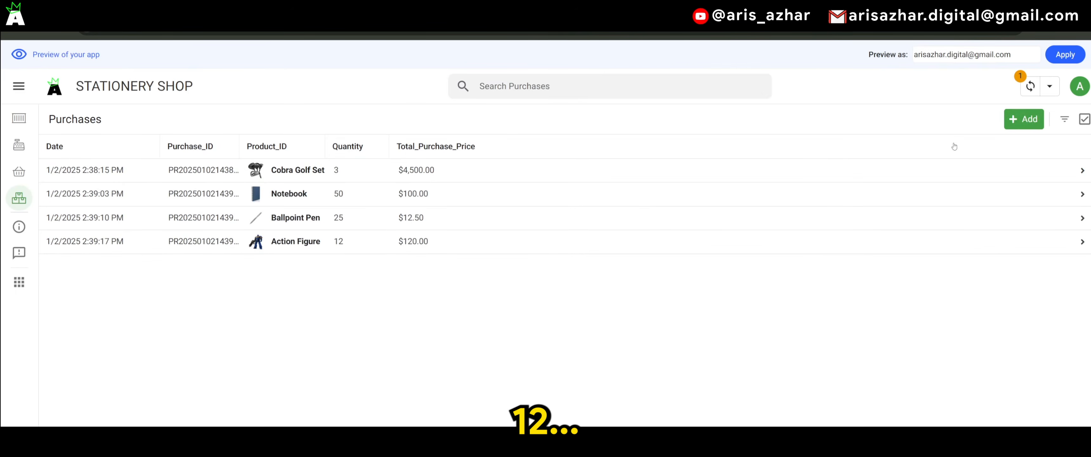
Step: Record and save a purchase of Soccer Ball with quantity 20, and review the stock levels in the Products view
click(1023, 117)
click(756, 198)
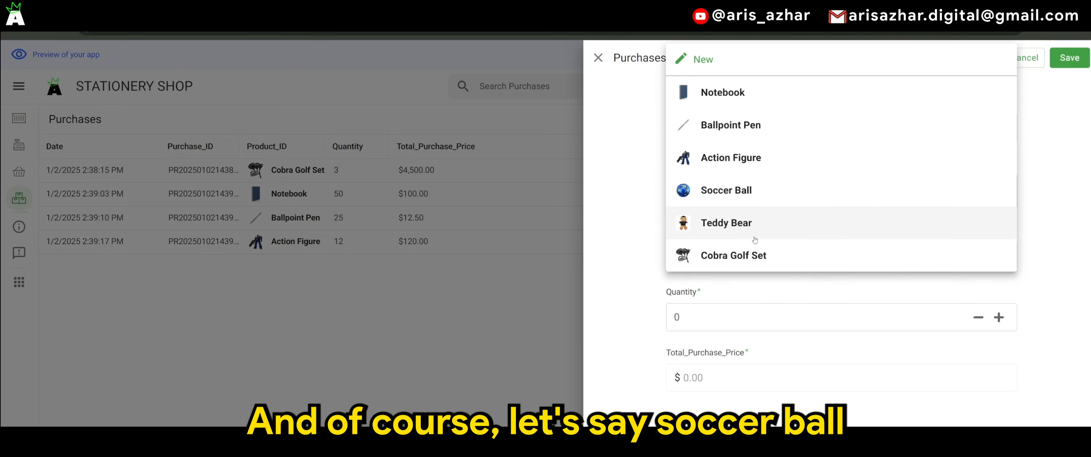
click(745, 191)
click(703, 325)
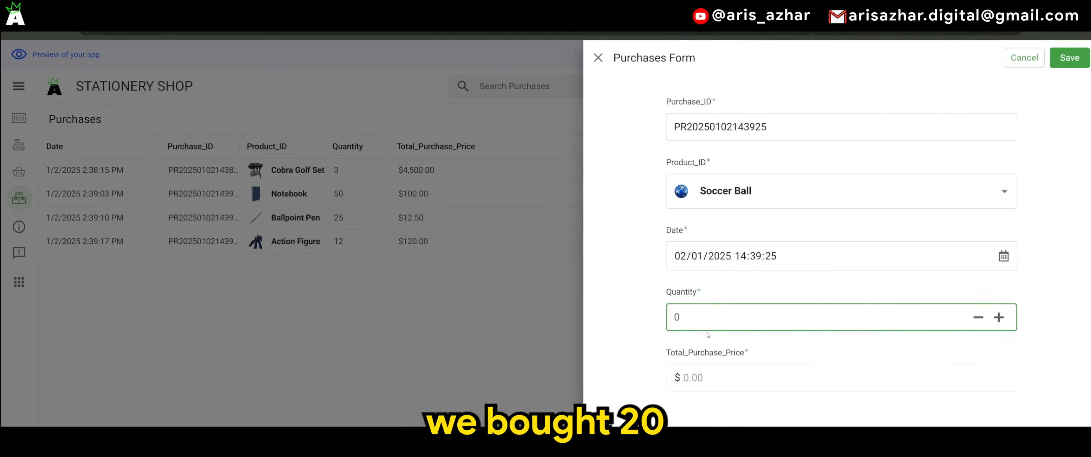
text(20)
click(1082, 247)
click(1069, 58)
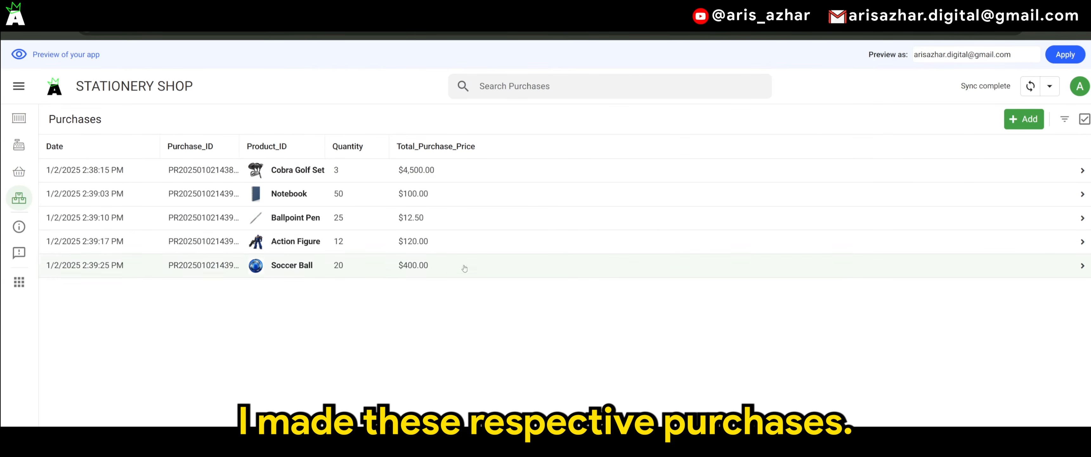
click(19, 117)
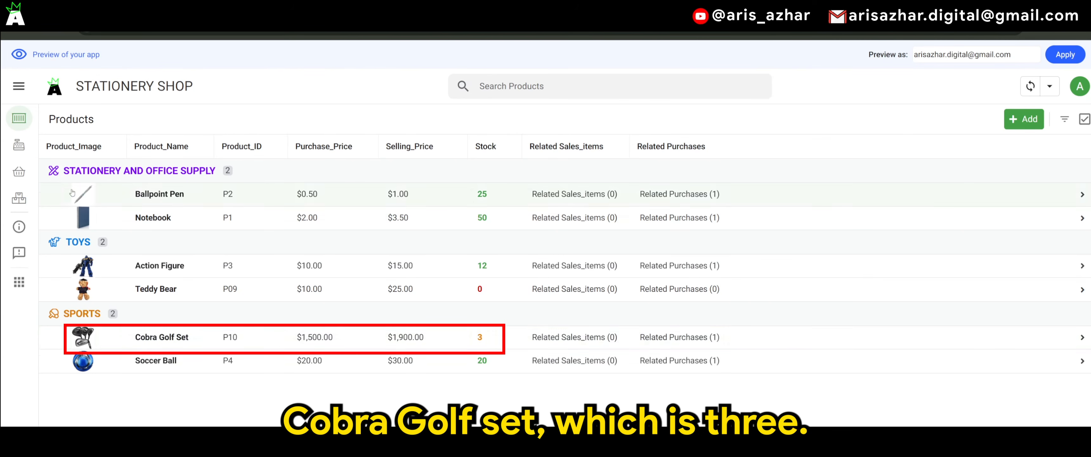
Step: Create a new sale record in the Sales view, enter the customer's name and save it
click(18, 145)
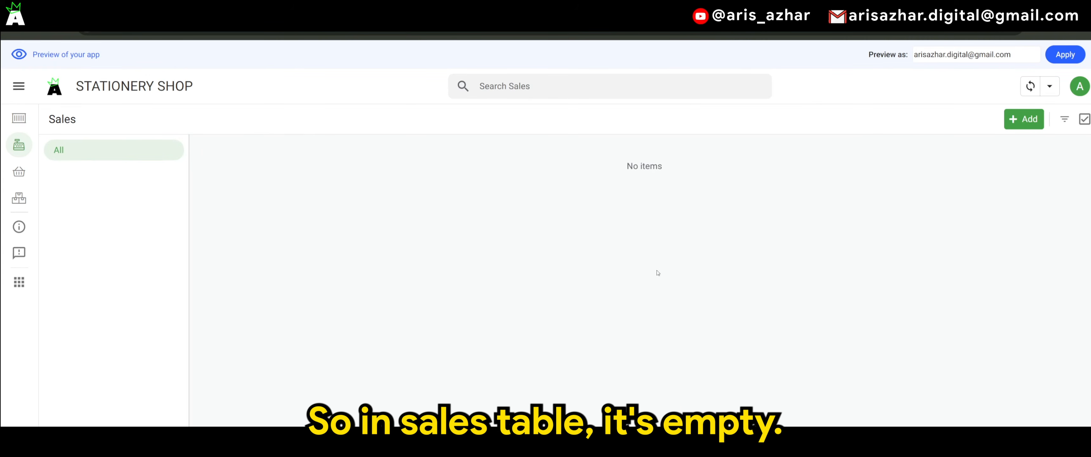
click(1020, 120)
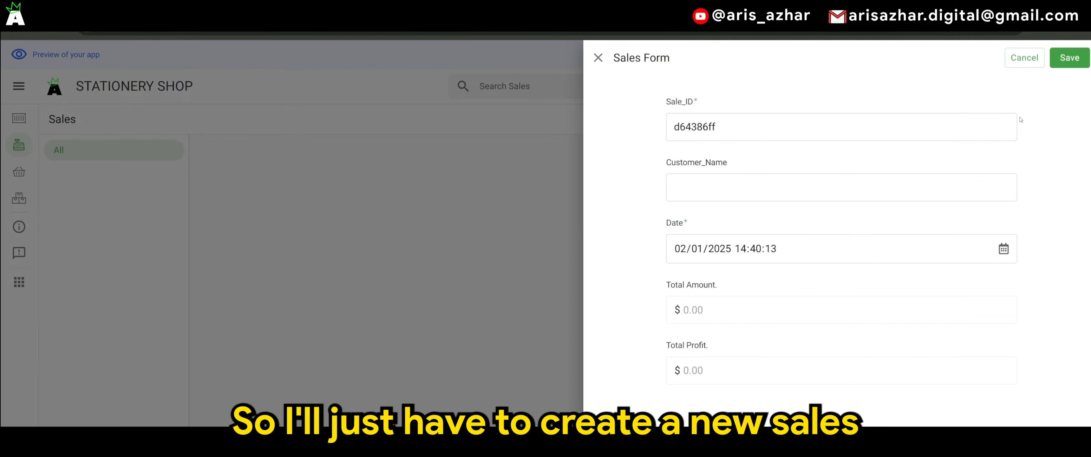
click(792, 189)
text(Ar)
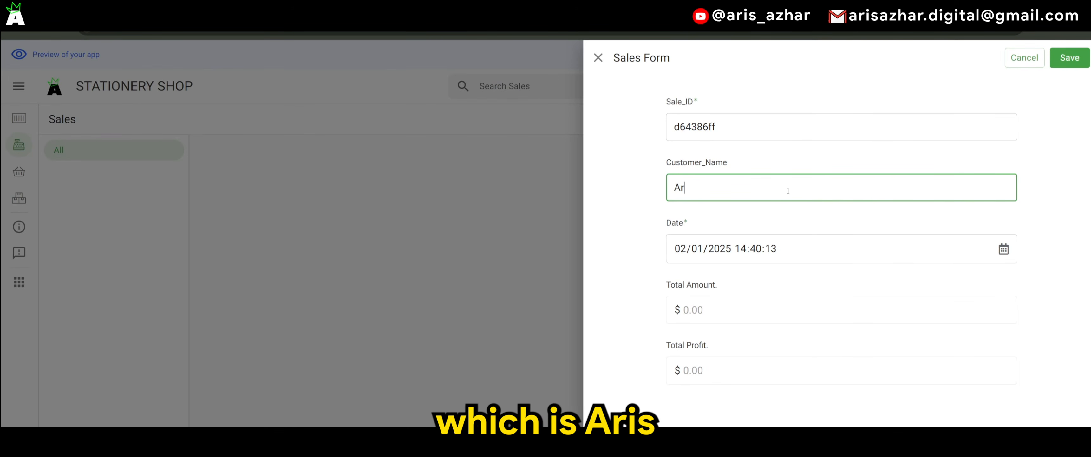
text(is)
click(1065, 63)
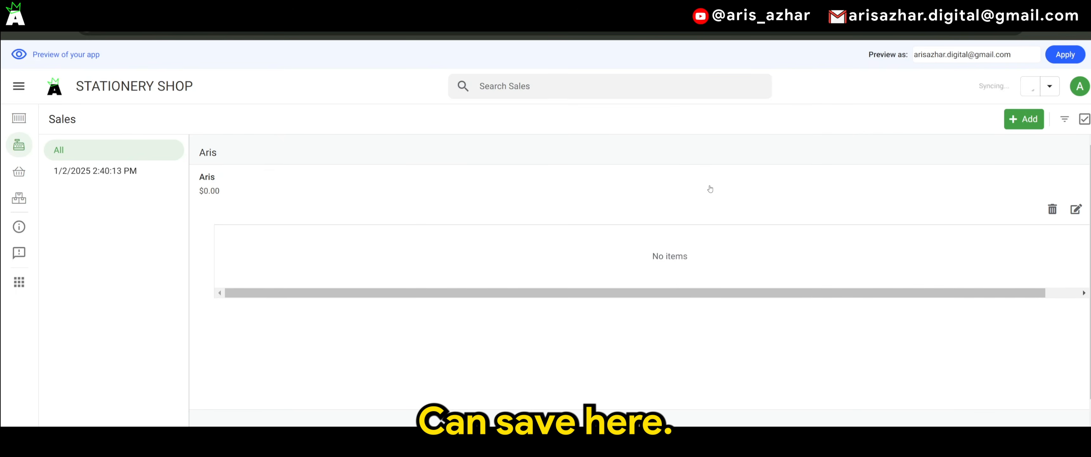
Step: Open the new sale's details and add a related sales item for Cobra Golf Set with quantity 3, saving it
click(708, 188)
scroll(737, 322, down, 1)
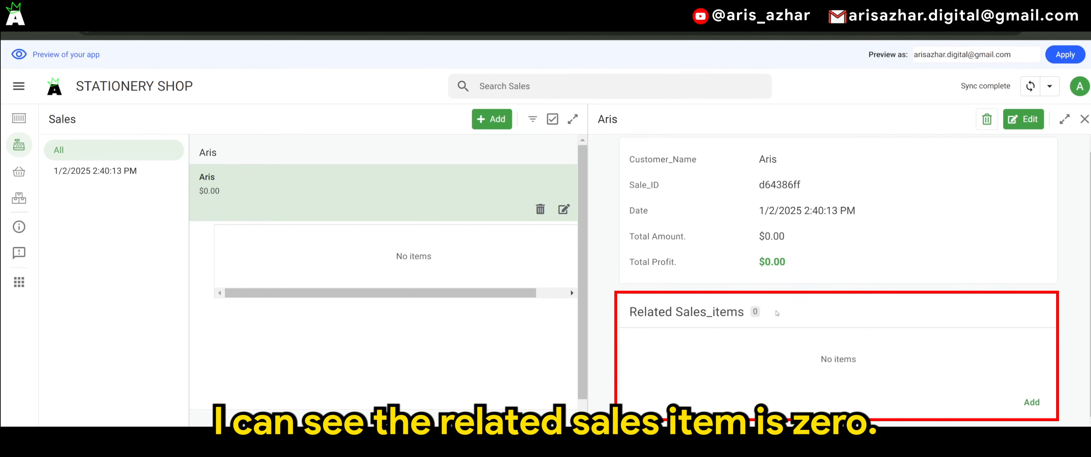
click(1031, 401)
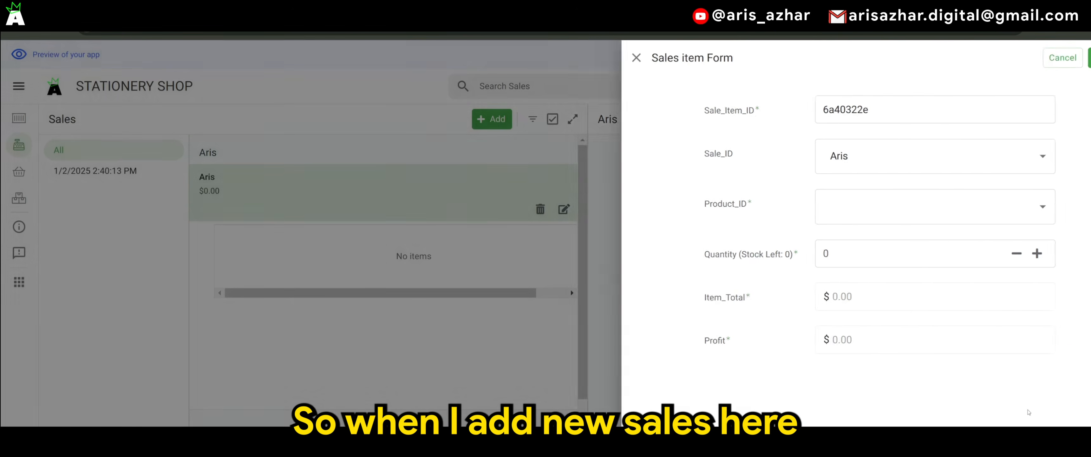
click(926, 212)
click(931, 253)
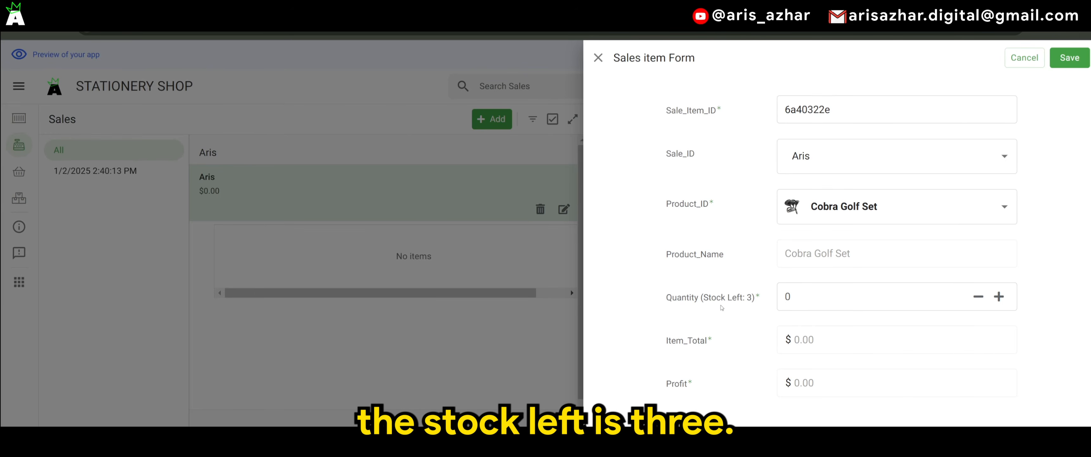
click(805, 299)
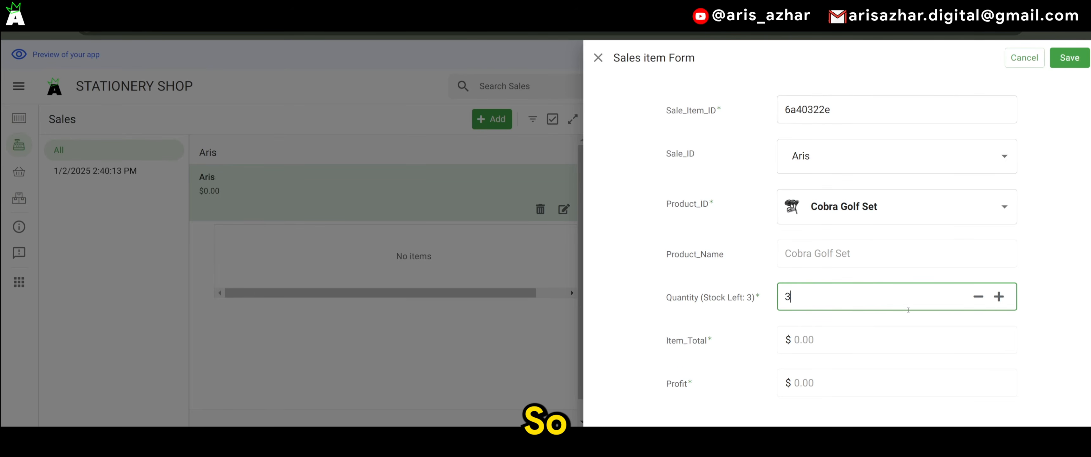
key(Delete)
text(3)
click(748, 330)
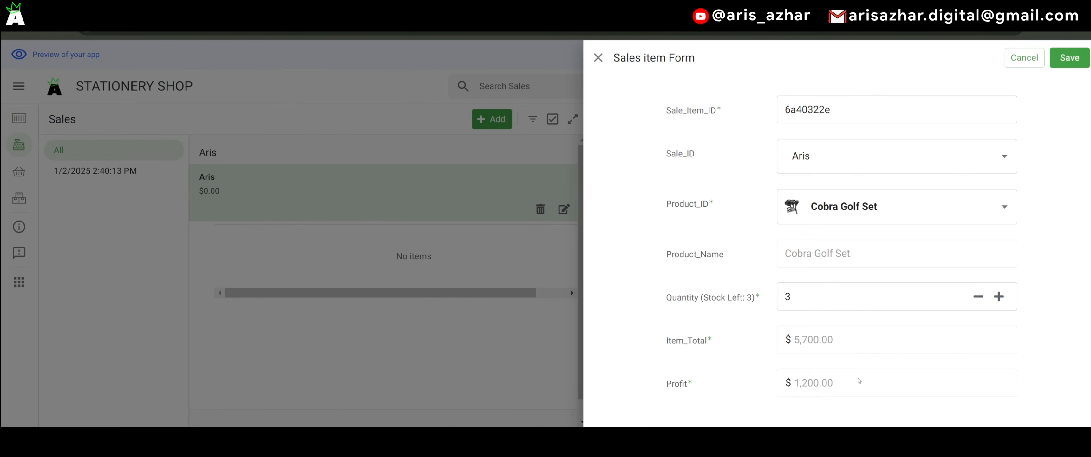
click(1070, 59)
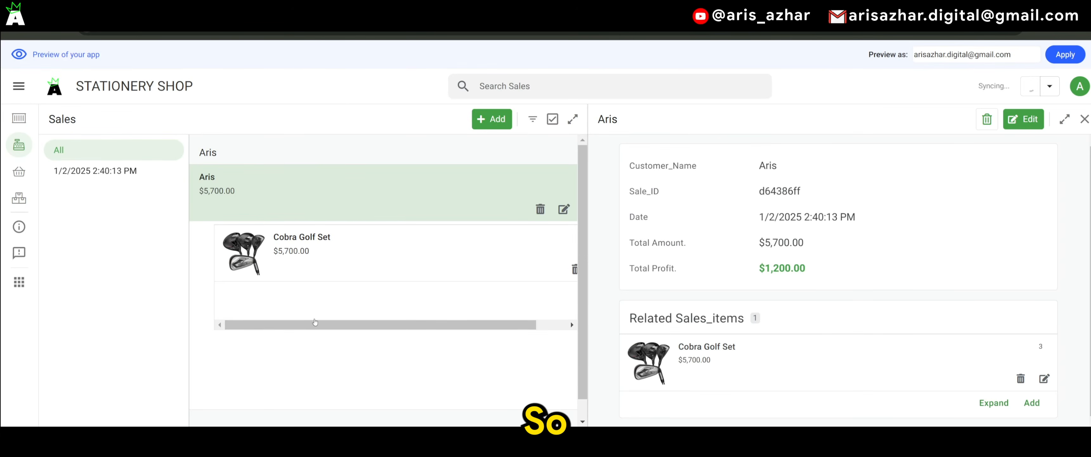
Step: Add a second related sales item to the open sale for Notebook with quantity 2, and save it
click(1029, 402)
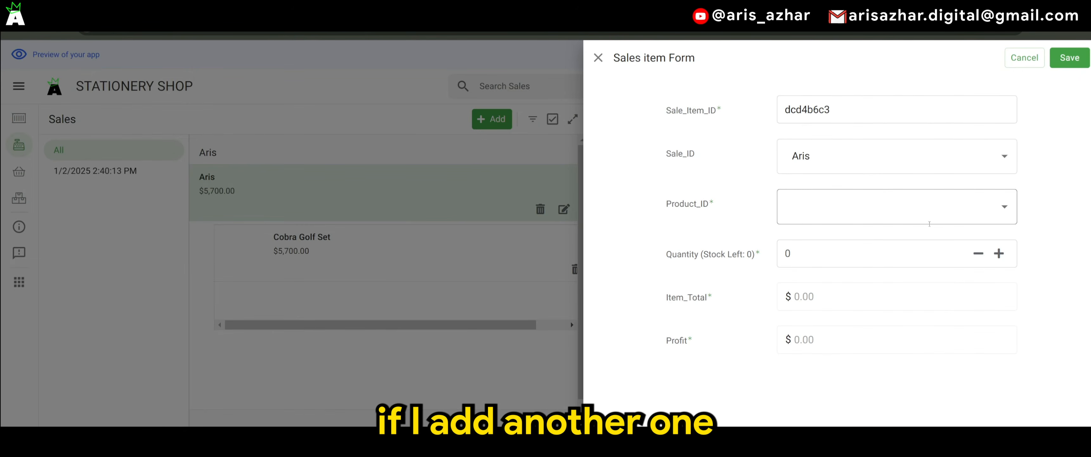
click(598, 58)
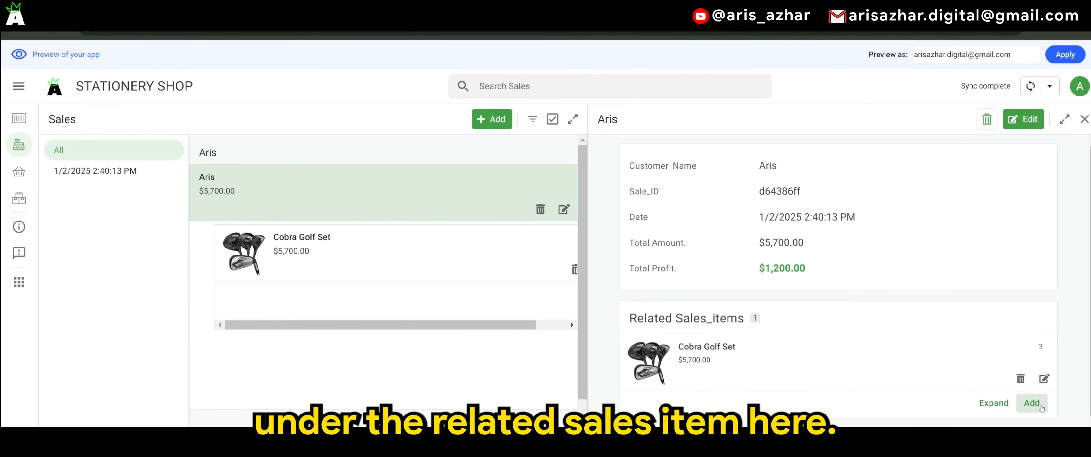
click(1032, 402)
click(859, 213)
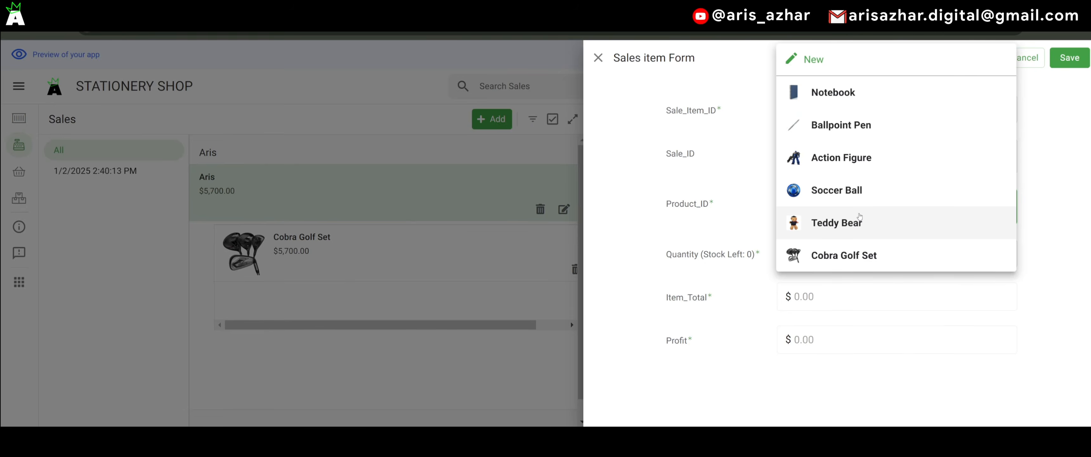
click(858, 102)
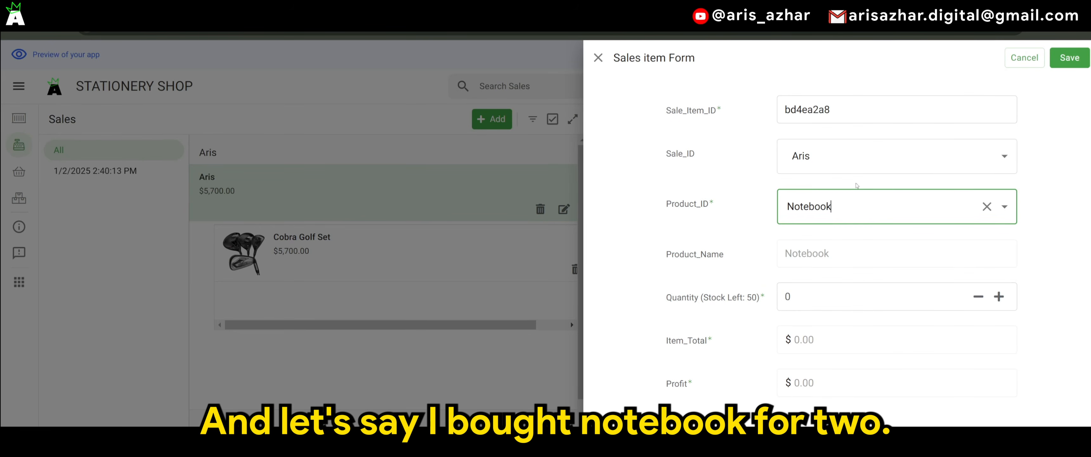
click(831, 300)
text(2)
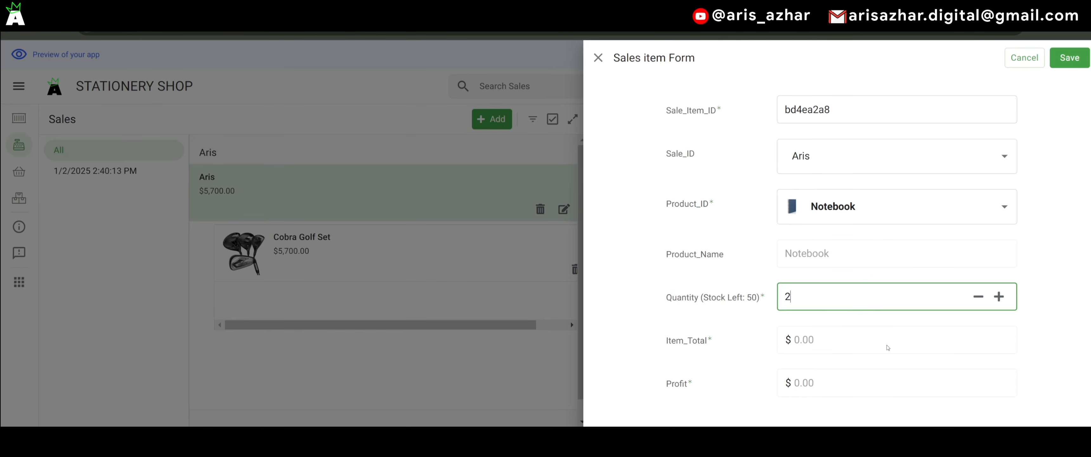
click(757, 346)
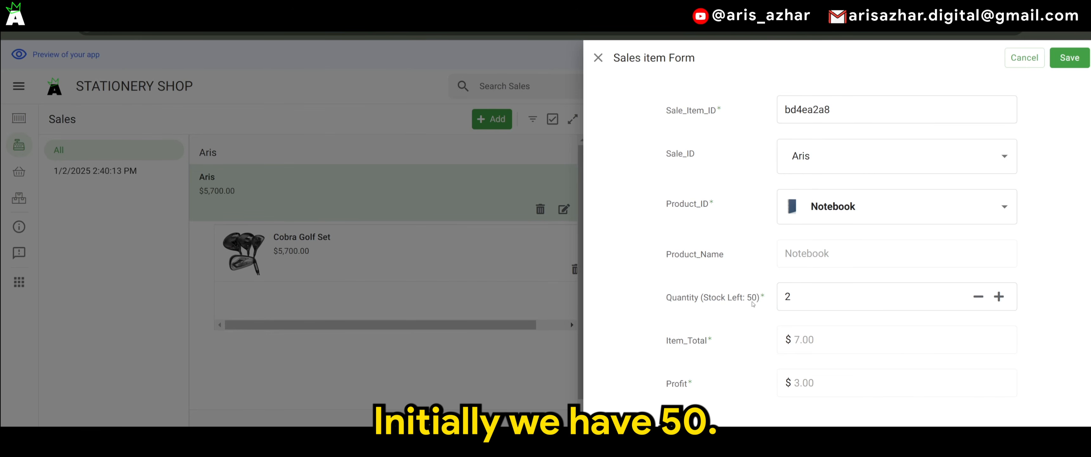
click(1077, 66)
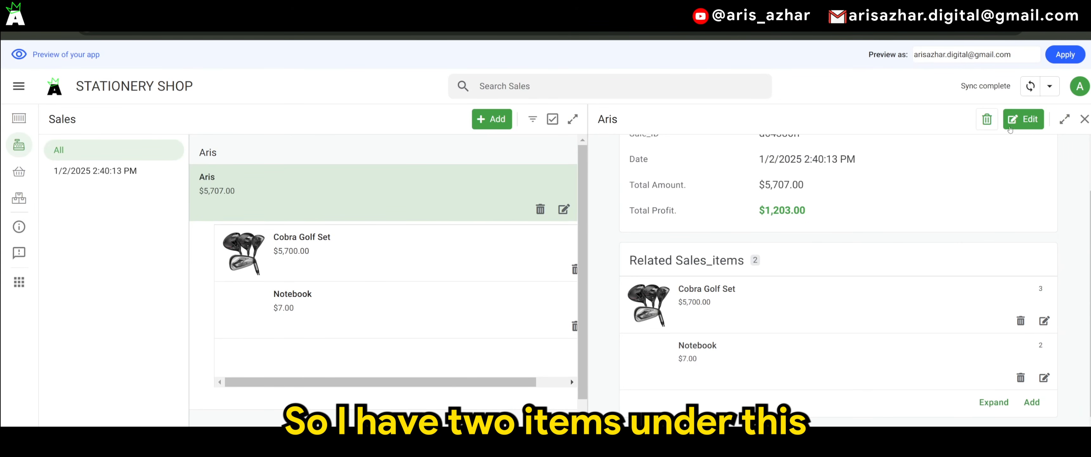
Step: Close the sale's details, check the product stock levels in the Products view and return to the Sales view
click(1084, 119)
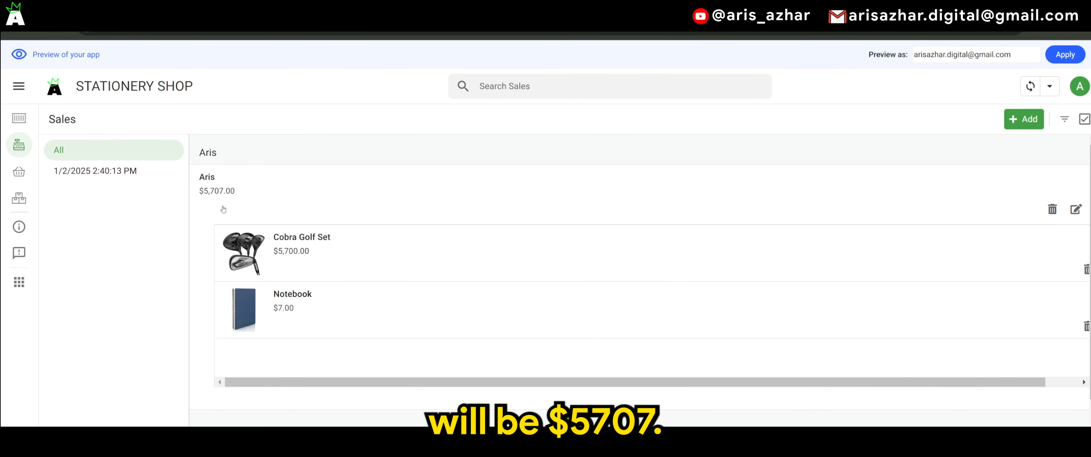
click(22, 121)
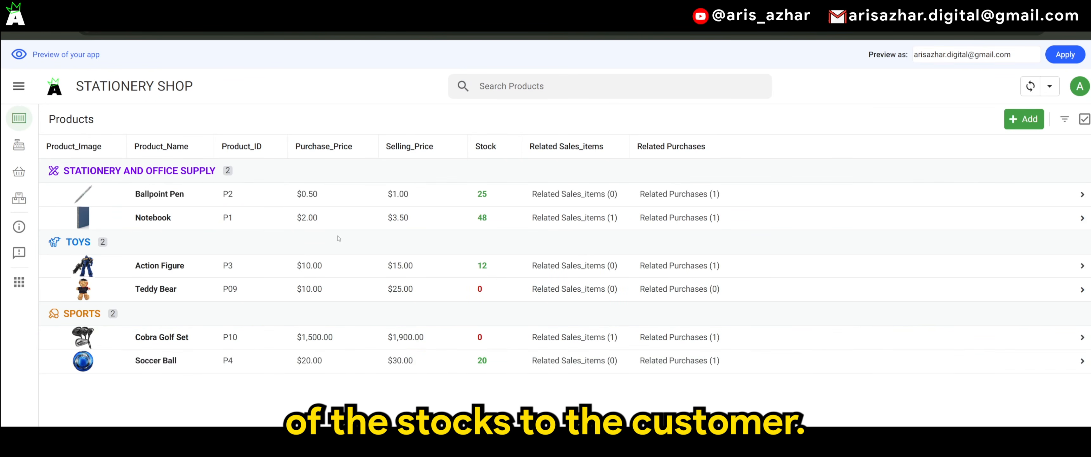
click(18, 145)
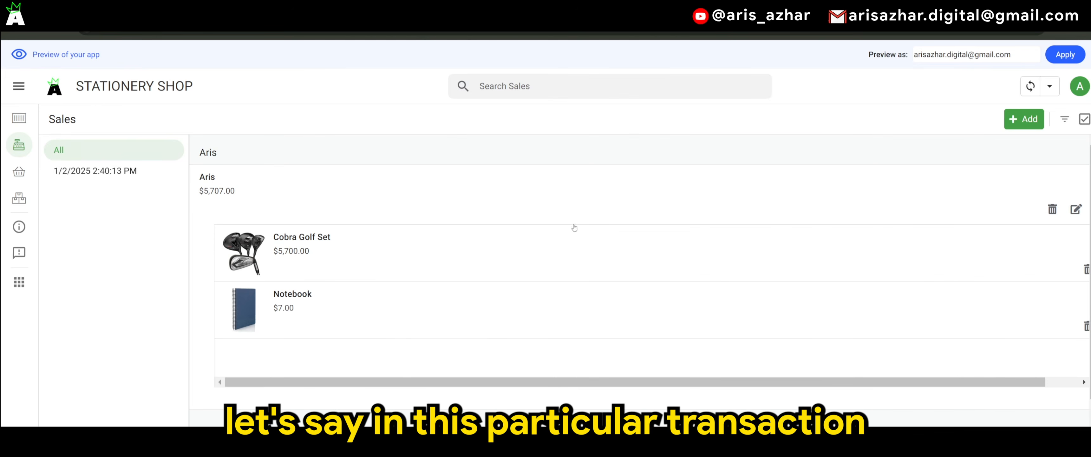
Step: Try to add another related sales item to the existing sale for Cobra Golf Set with quantity 1
click(526, 189)
scroll(938, 338, down, 2)
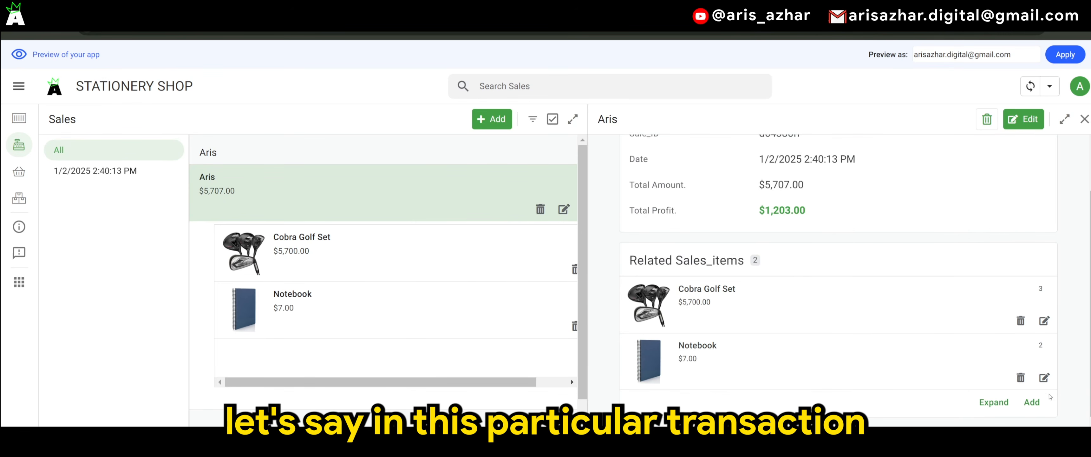
click(1031, 401)
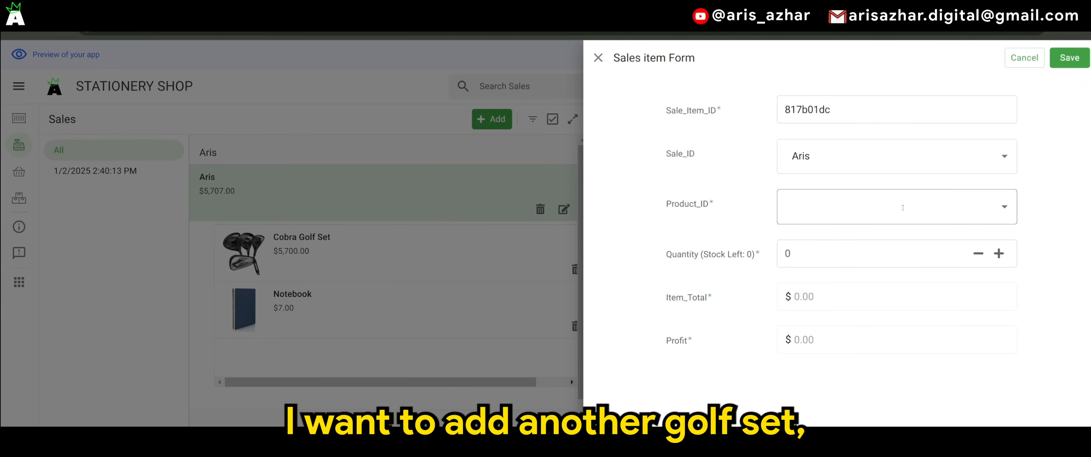
click(885, 207)
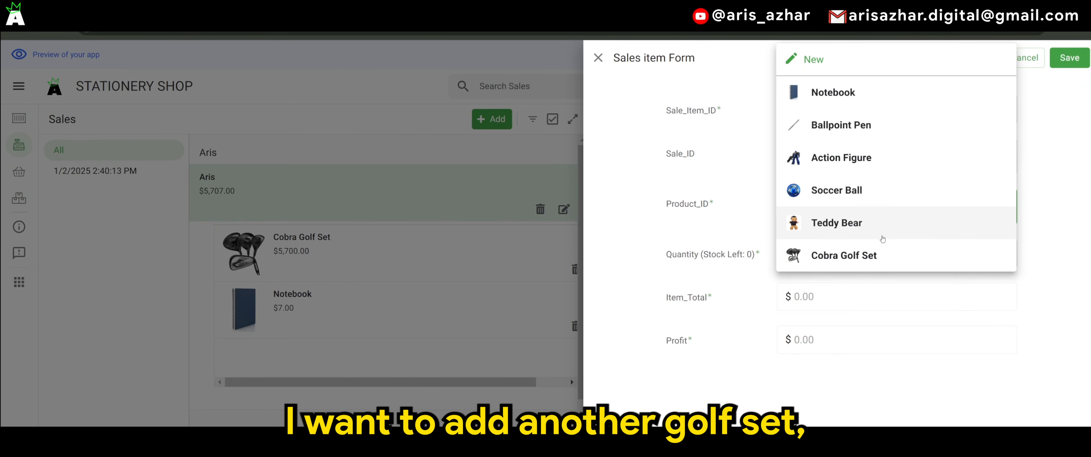
click(873, 256)
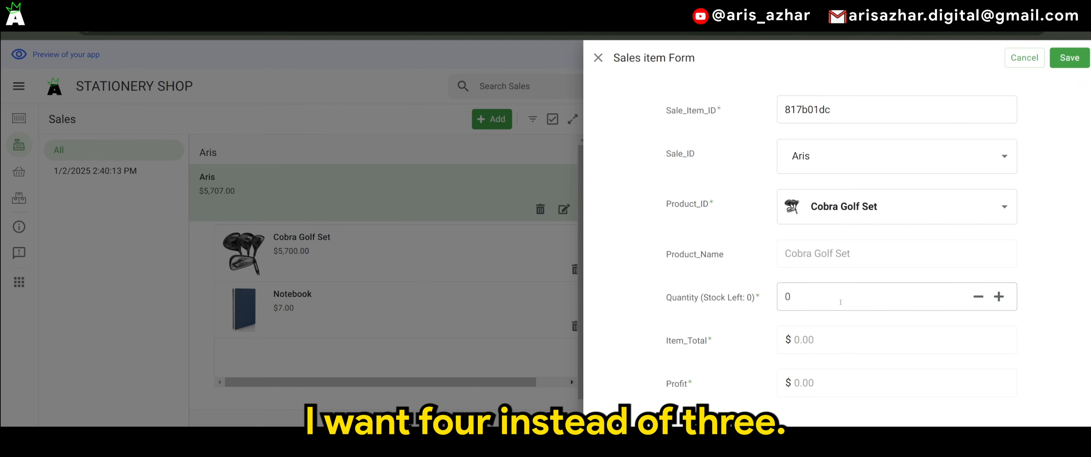
click(811, 304)
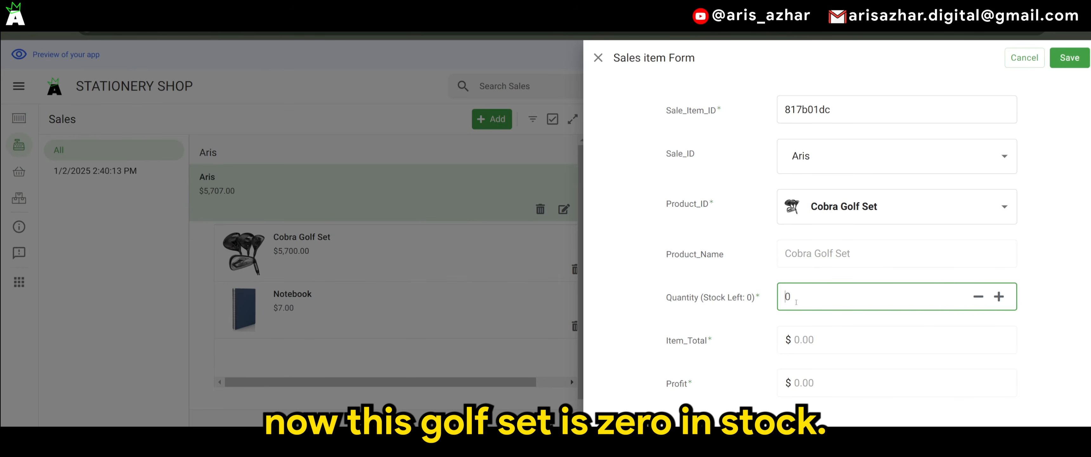
text(1)
click(759, 279)
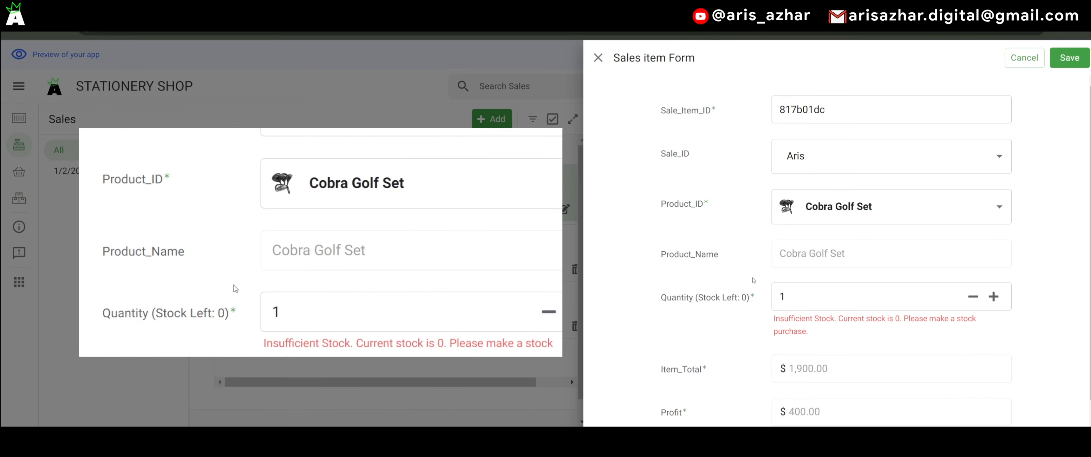
scroll(754, 279, down, 1)
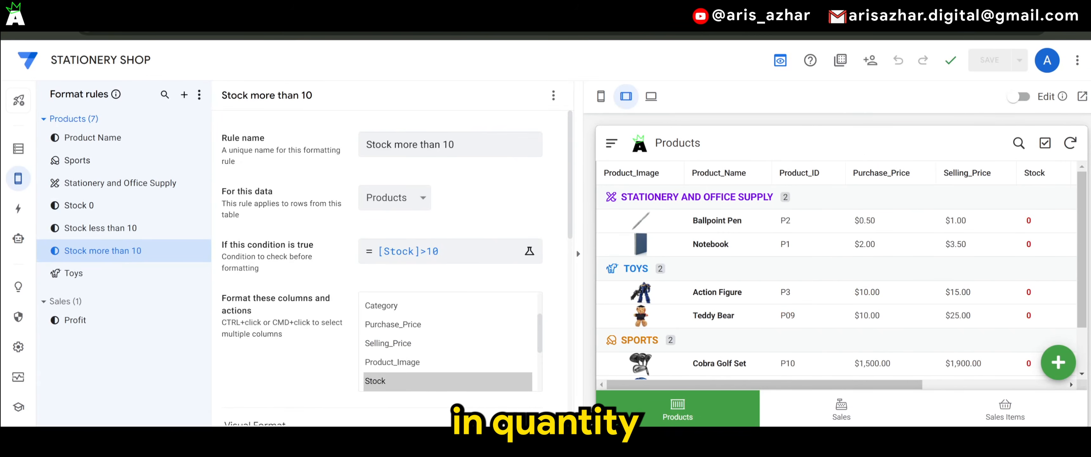
Step: Switch to the AppSheet editor and open the Data Validity settings of the Quantity column in the Sales_item table
click(18, 148)
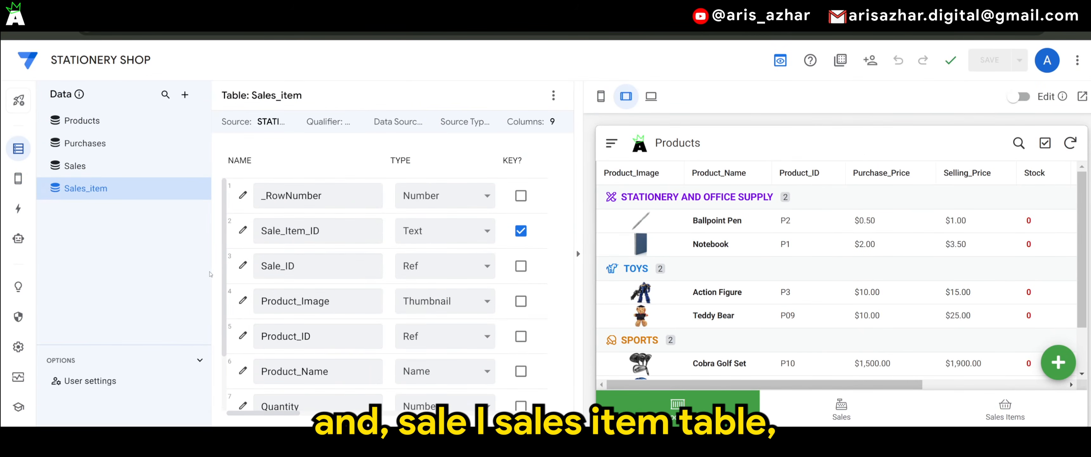
scroll(297, 276, down, 2)
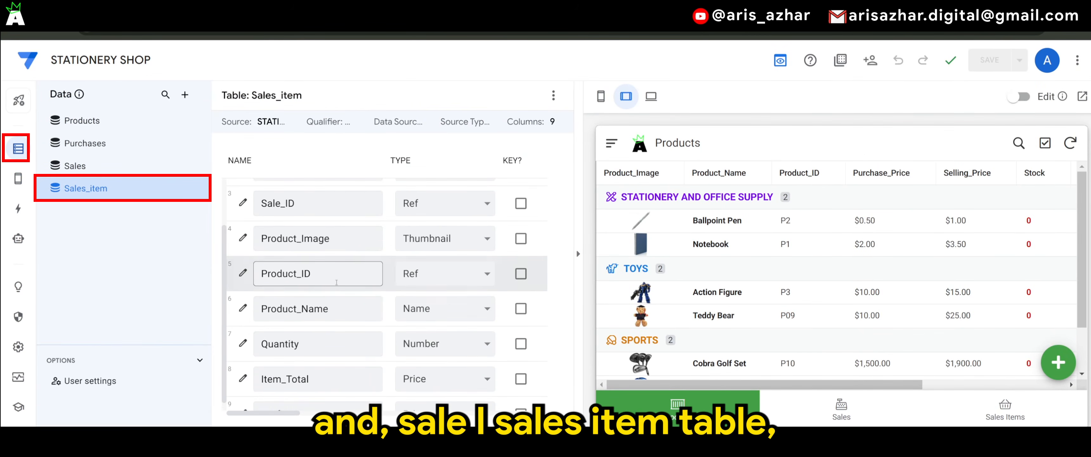
scroll(326, 293, up, 2)
scroll(327, 294, down, 2)
click(242, 328)
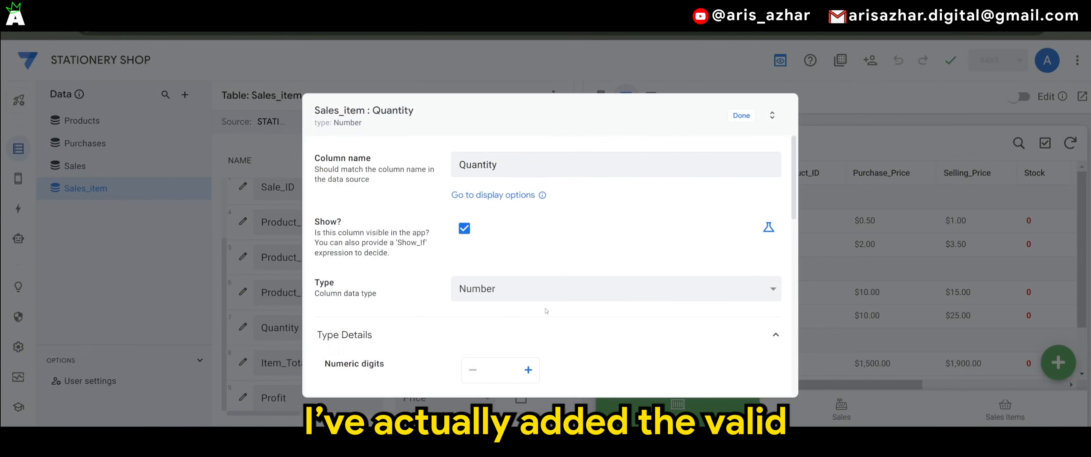
scroll(517, 316, down, 3)
scroll(428, 303, up, 3)
scroll(425, 309, down, 7)
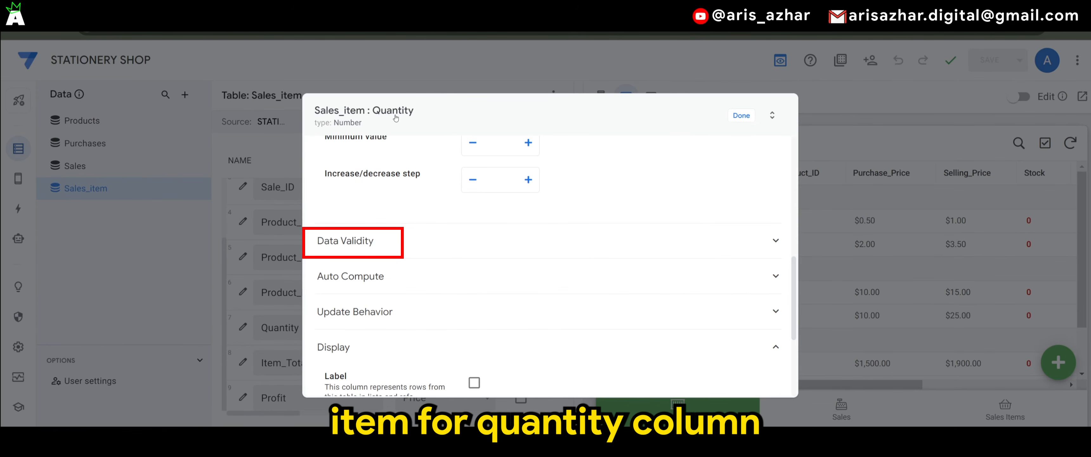
click(390, 240)
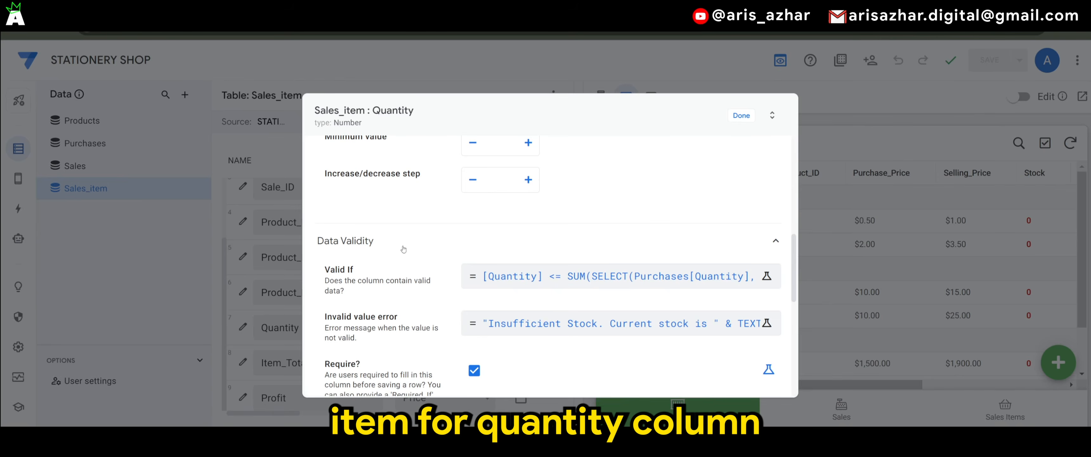
Step: Examine the Quantity column's Valid If expression that compares the quantity with purchases minus sales, leaving it without saving
click(526, 278)
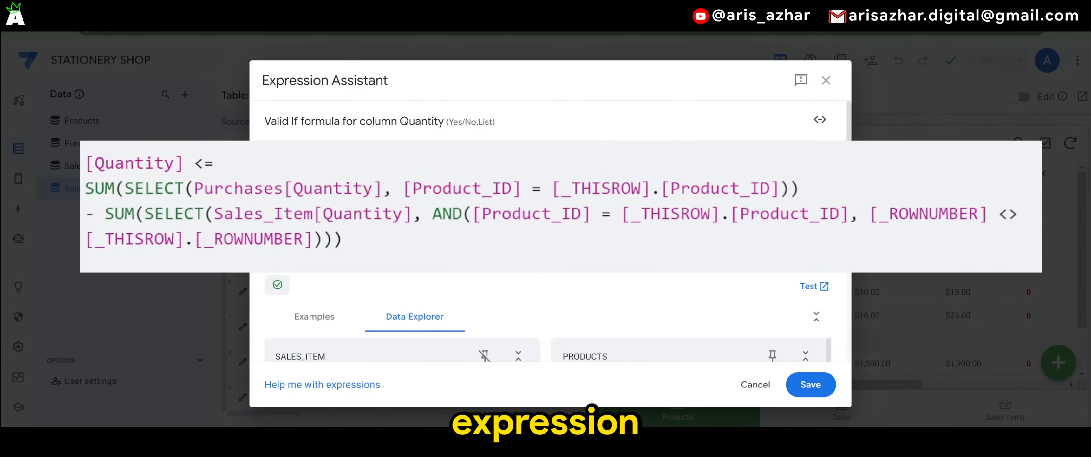
drag(85, 160, 185, 163)
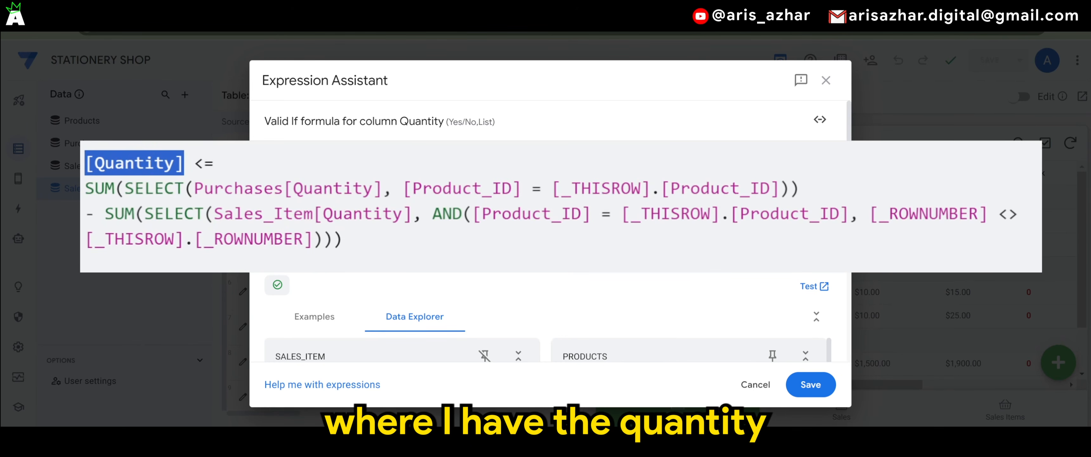
click(232, 262)
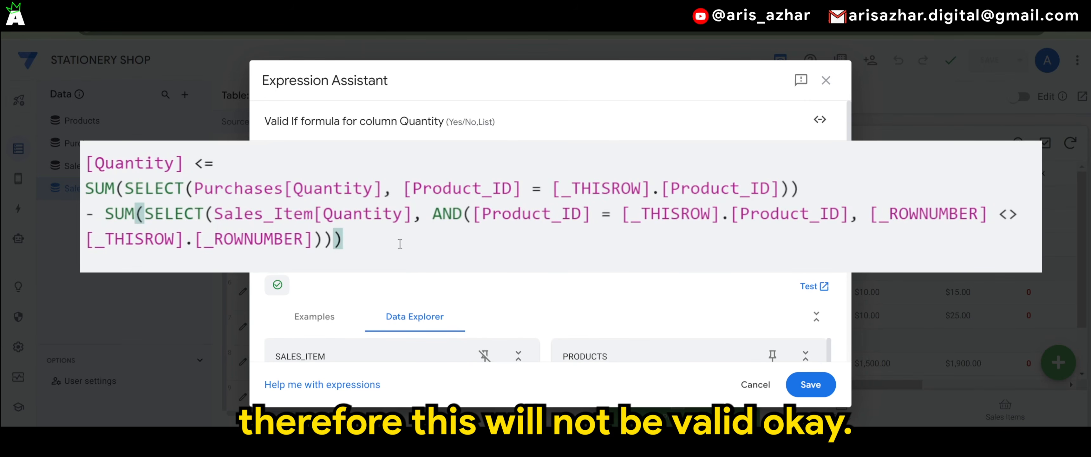
drag(404, 242, 92, 145)
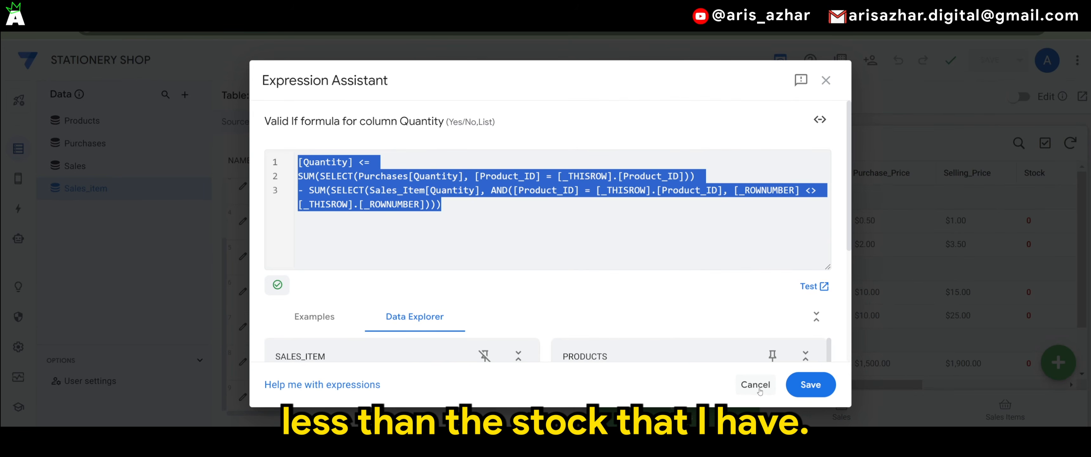
click(758, 389)
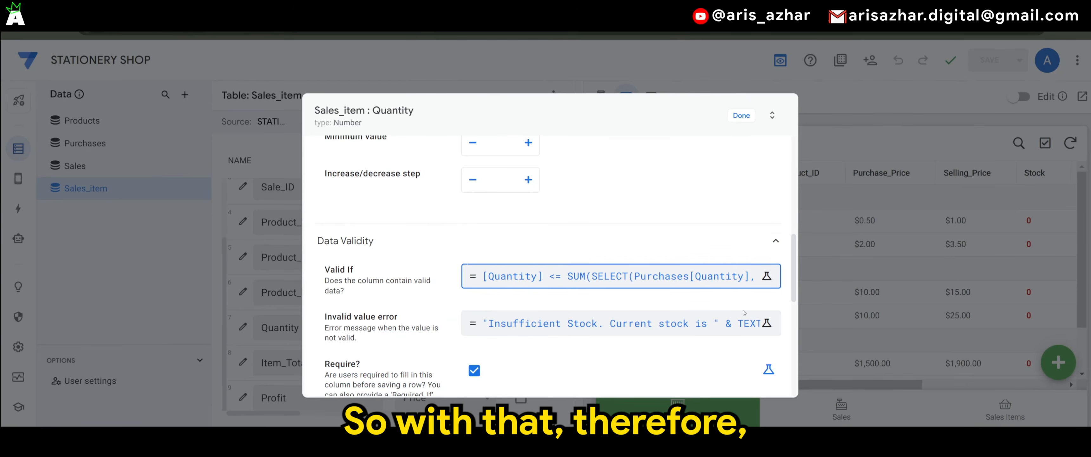
Step: Examine the Quantity column's Invalid value error expression, cancel out of it and close the column settings
click(593, 322)
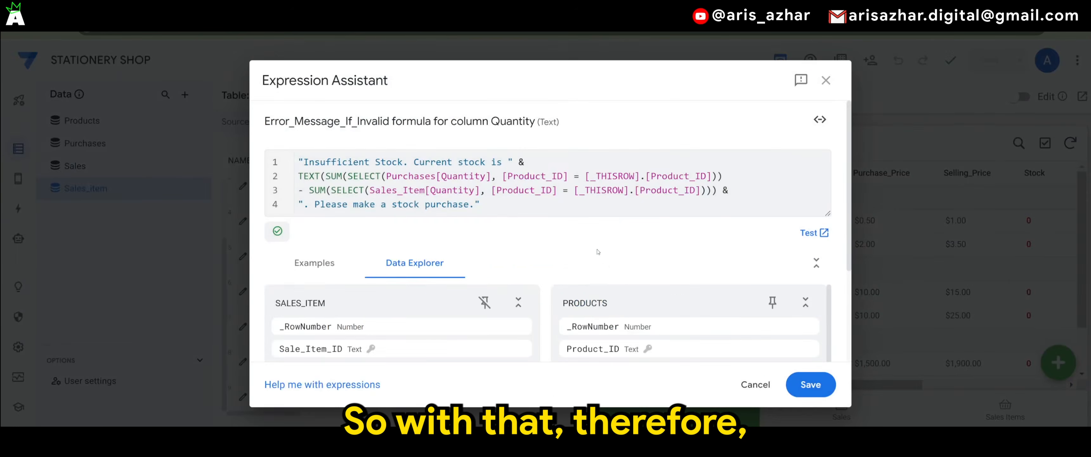
drag(832, 217, 832, 240)
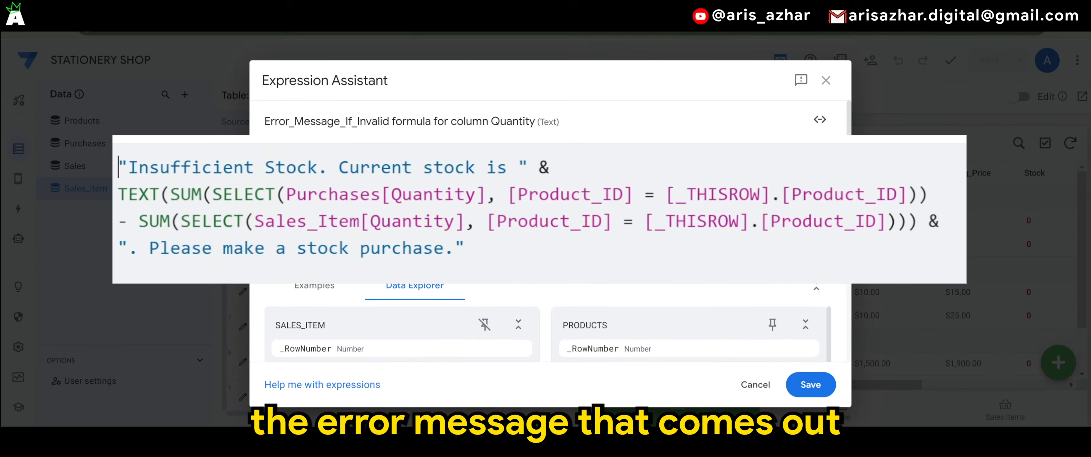
drag(115, 168, 944, 227)
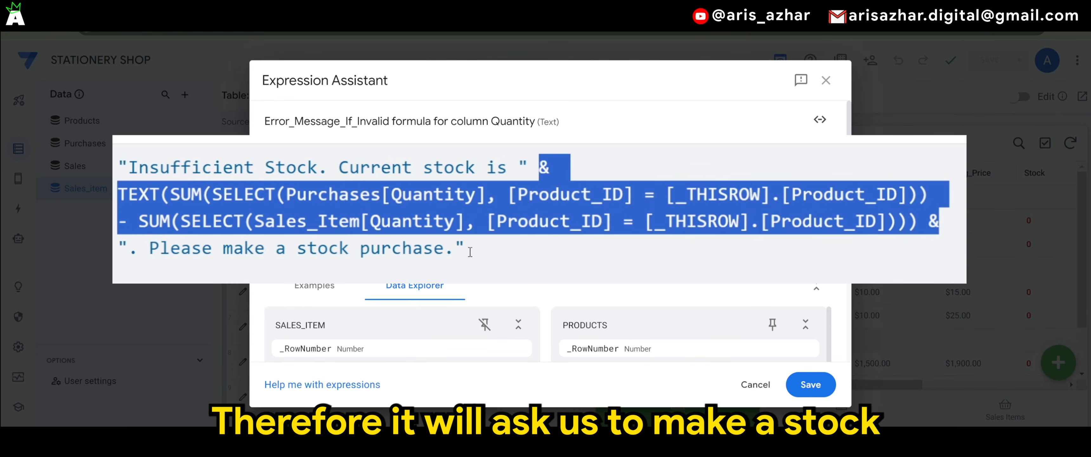
drag(148, 252, 468, 260)
click(482, 263)
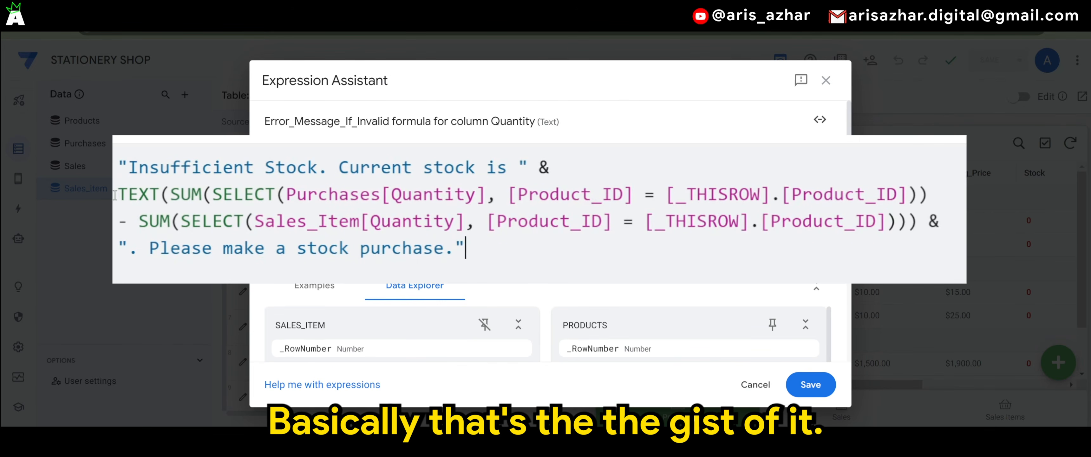
drag(117, 195, 916, 221)
click(887, 269)
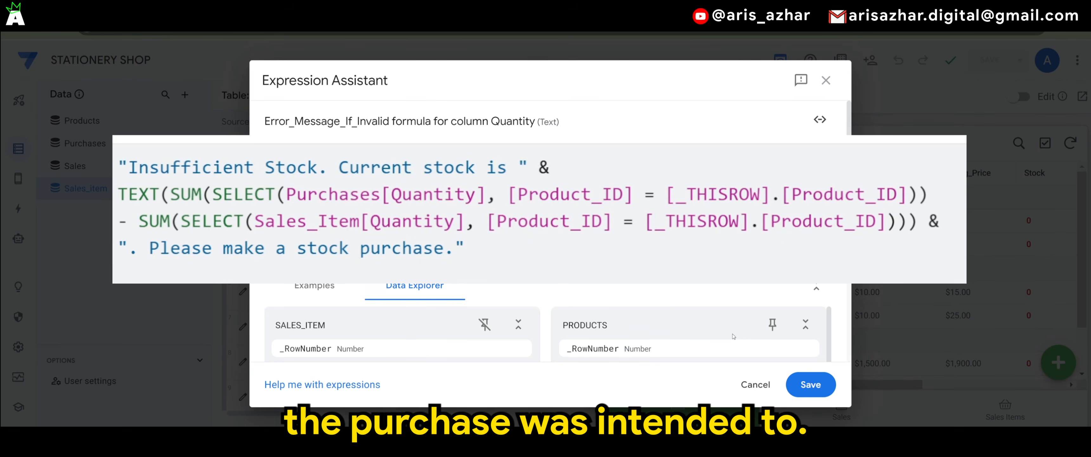
click(755, 384)
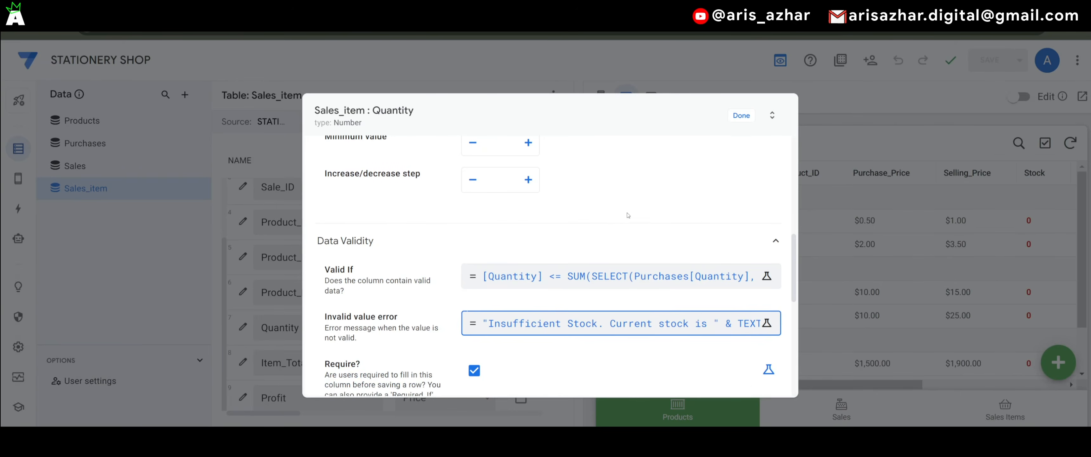
click(742, 113)
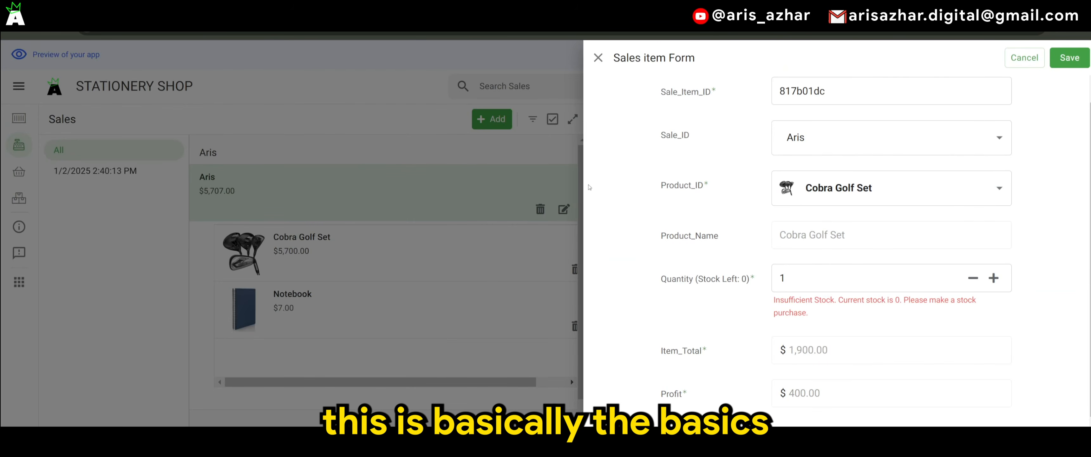
Step: Return to the app preview, discard the unsaved Cobra Golf Set sales item and close the sale's details
click(812, 281)
click(1022, 60)
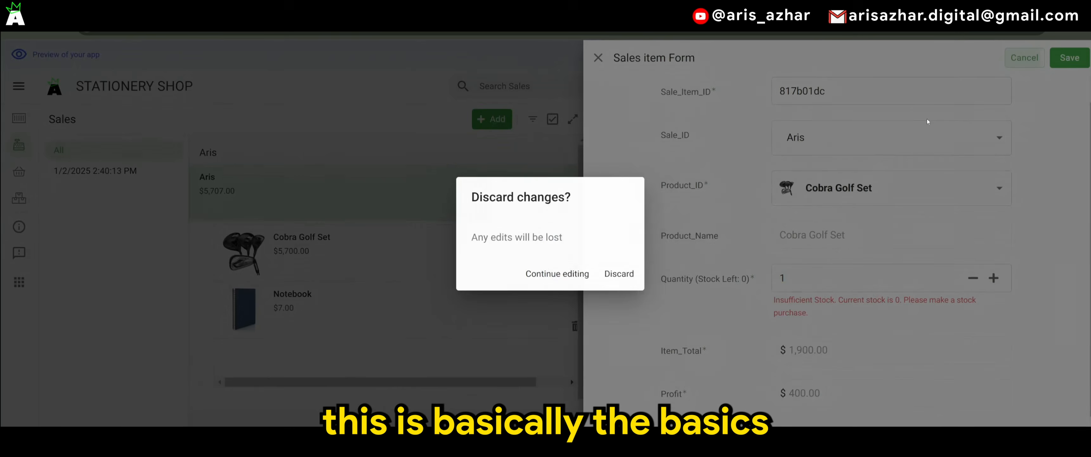
click(610, 279)
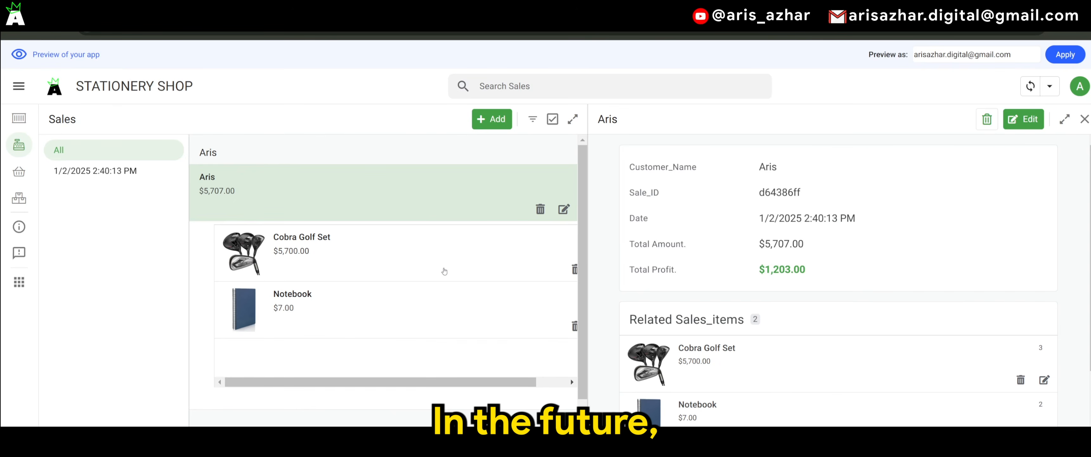
drag(588, 226, 613, 226)
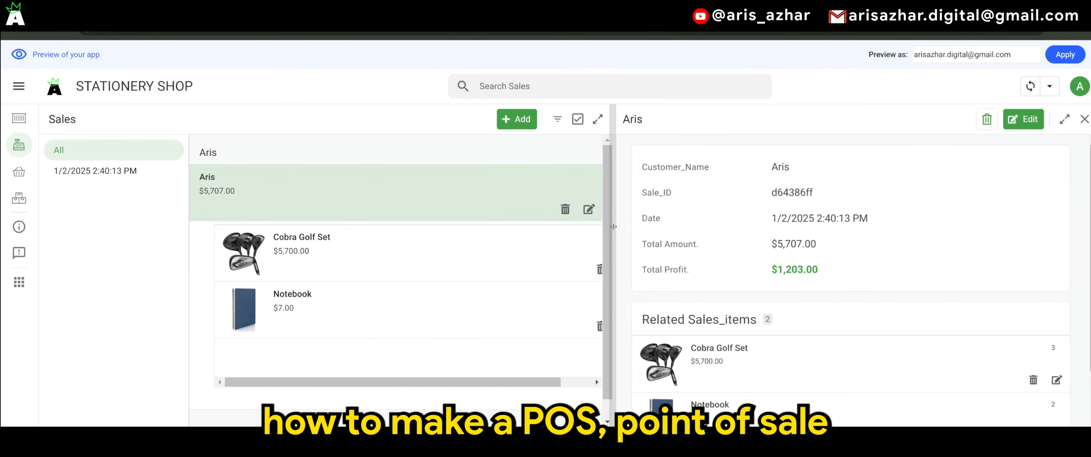
click(1083, 119)
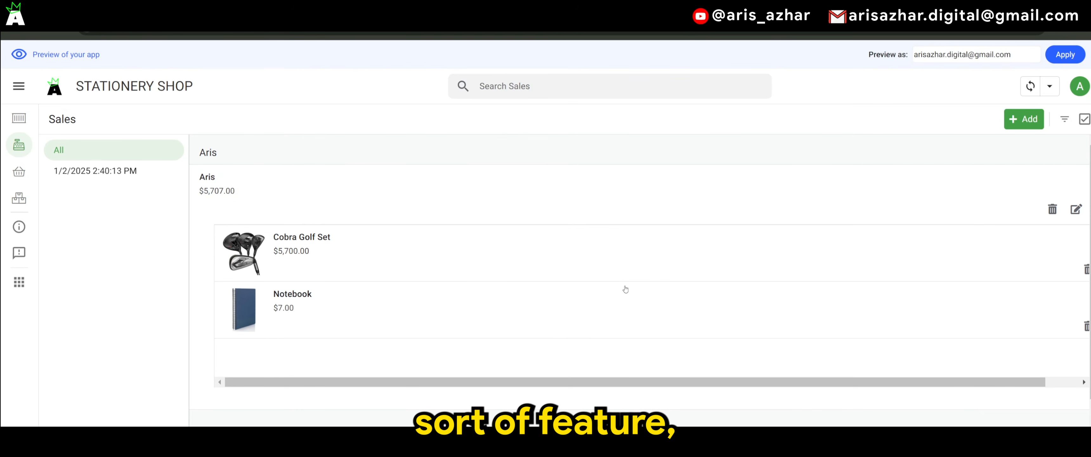